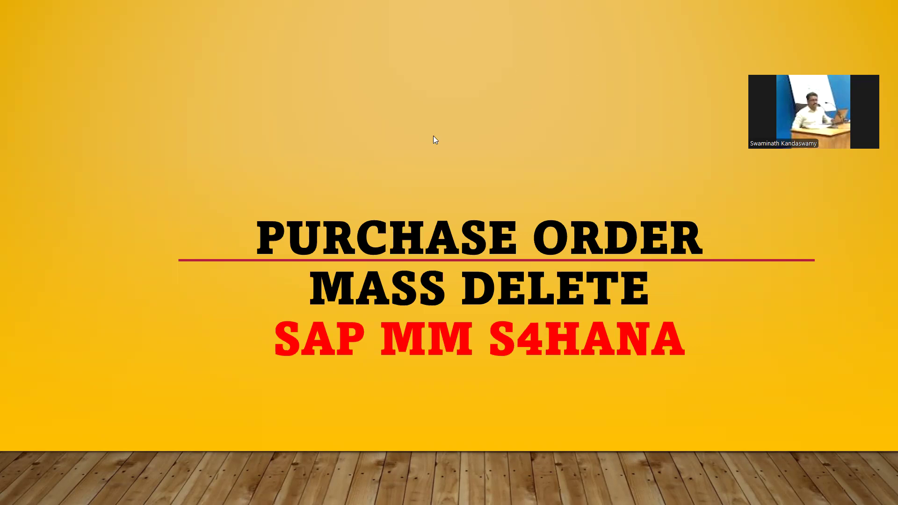
End the 'Purchase Order Mass Delete' slide show and bring the SAP window forward.
key("Escape")
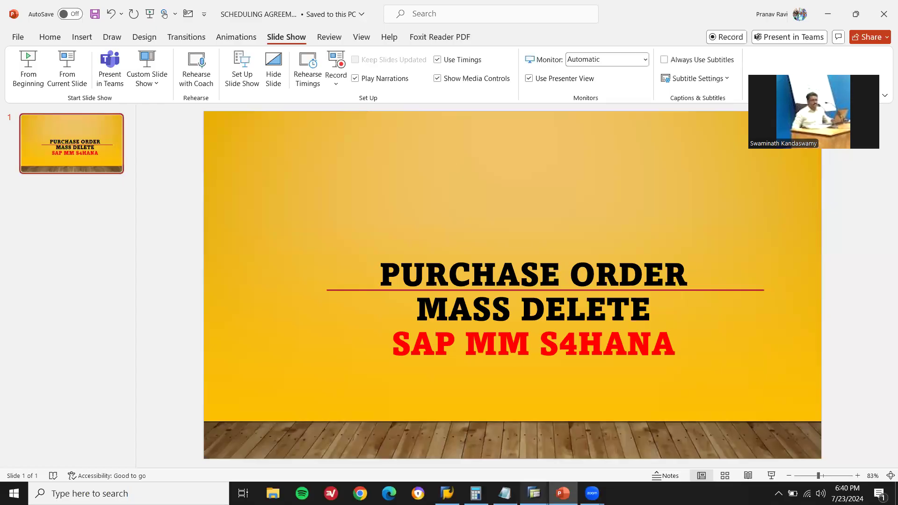
left_click(534, 493)
left_click(565, 418)
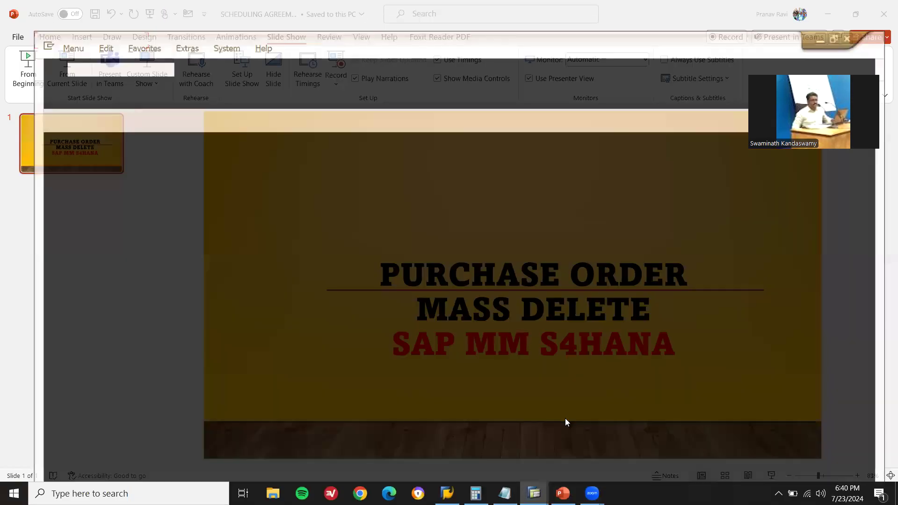
Run ME21N and fill the header: supplier 100054, purchasing org ZXC5, group K01.
type("ME21N")
key("Return")
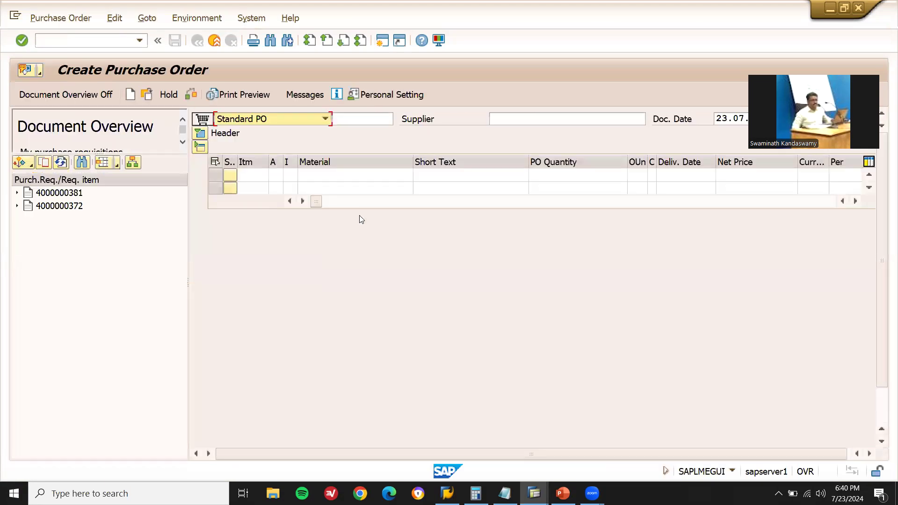
left_click(551, 121)
key("Down")
key("Return")
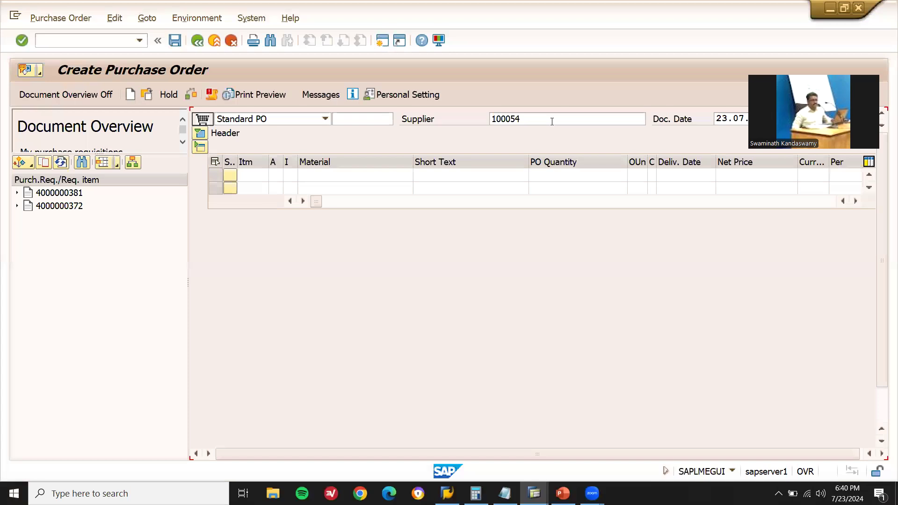
key("Return")
key("Return")
key("Return")
key("Return")
key("Return")
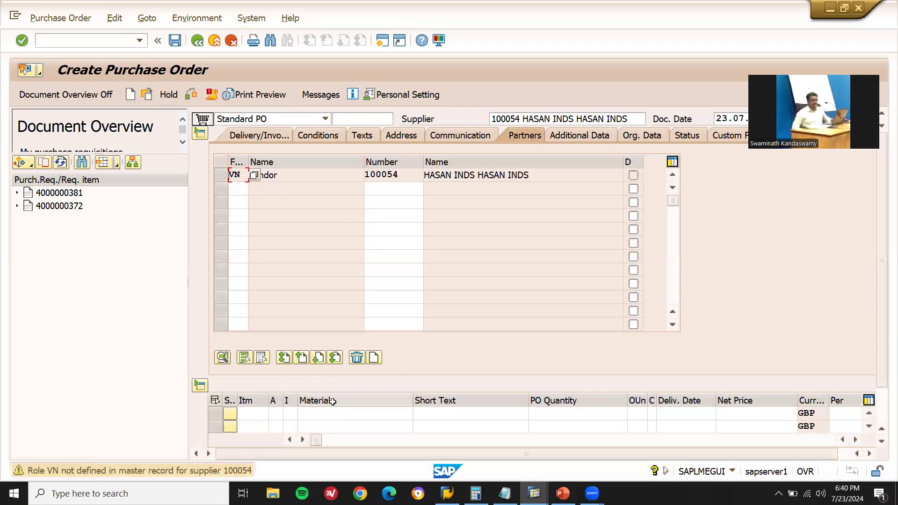
left_click(332, 413)
key("Down")
Add an item: material 60709, 10 EA, plant ZXC5, net price 1250 GBP.
key("Return")
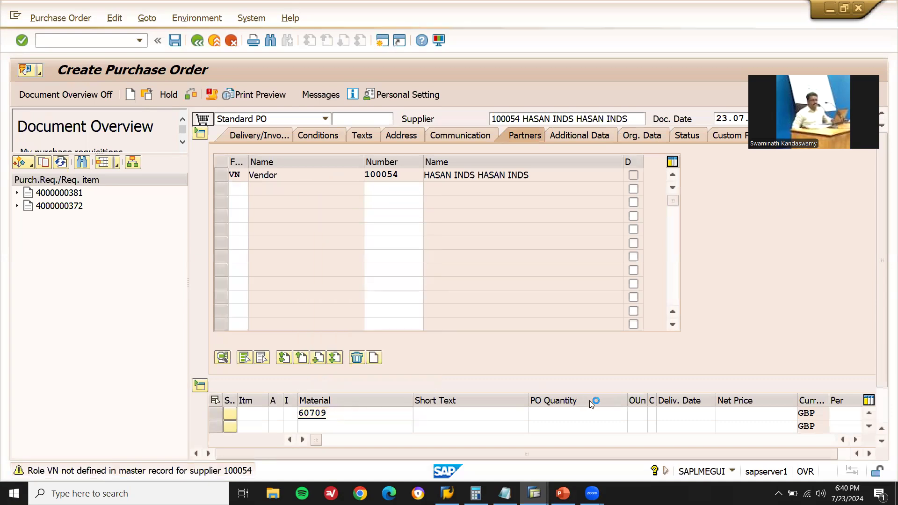
key("BackSpace")
key("Down")
key("Return")
key("Return")
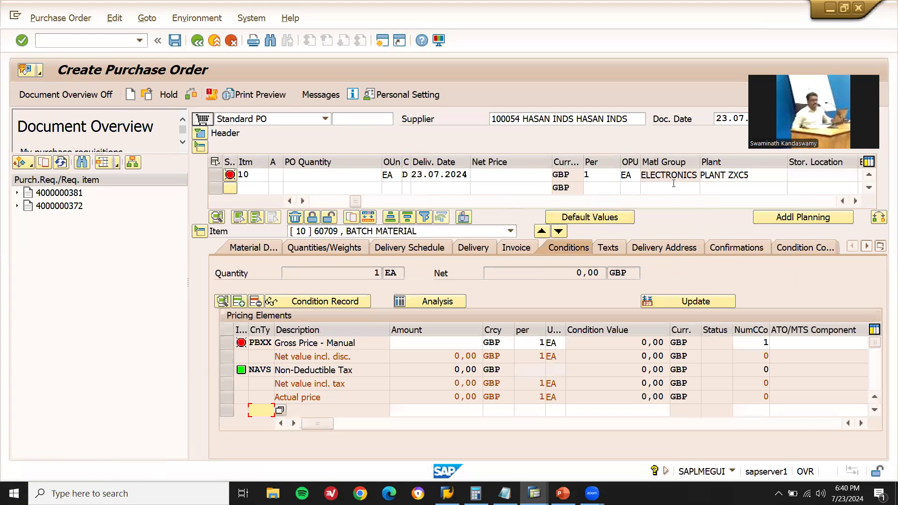
left_click(361, 174)
type("0")
key("Return")
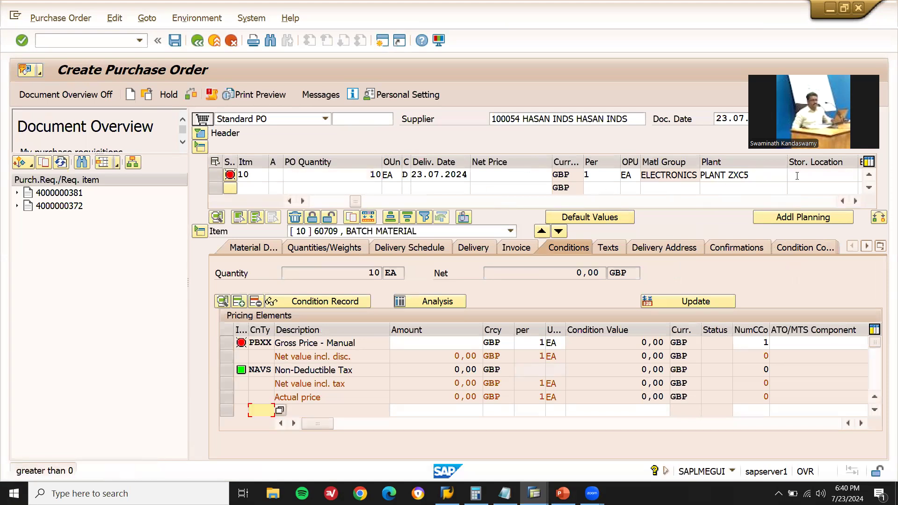
left_click(540, 179)
type("1250")
key("Return")
Save the purchase order, confirming past the system messages.
key("ctrl+s")
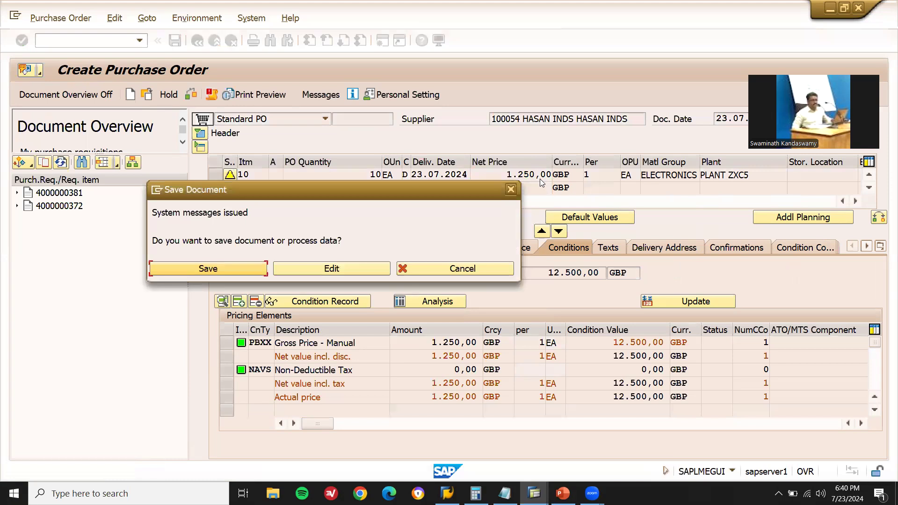
left_click(193, 266)
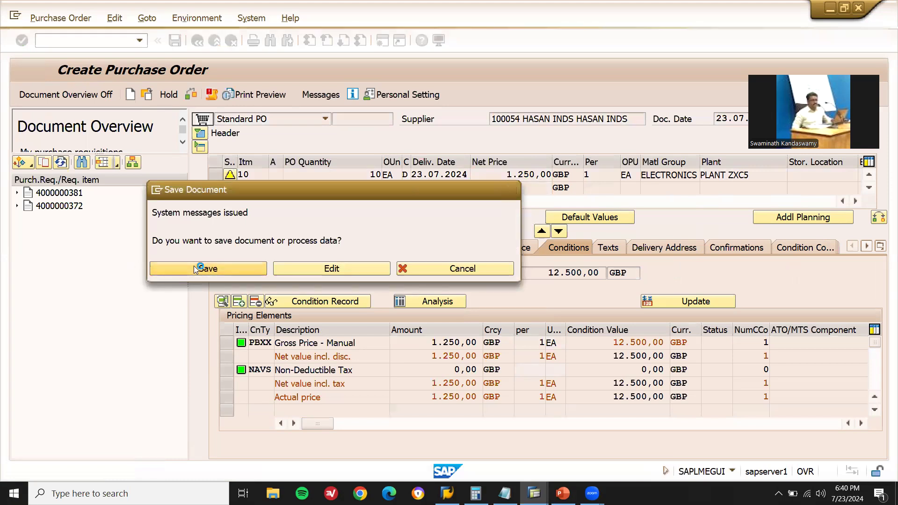
key("super+r")
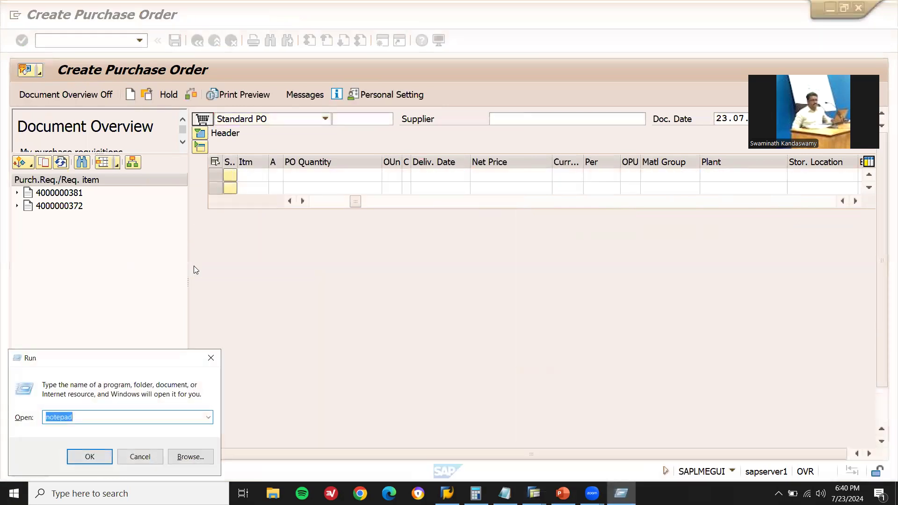
key("Return")
type("4")
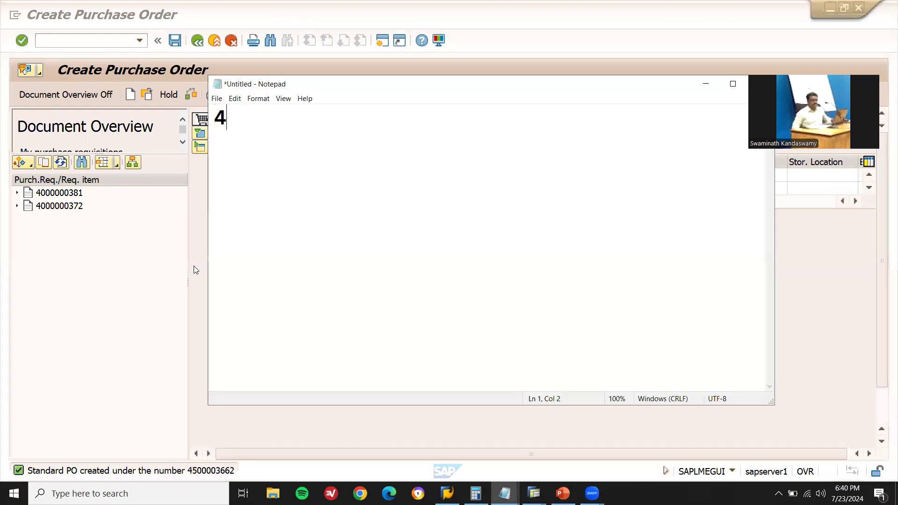
type("500003")
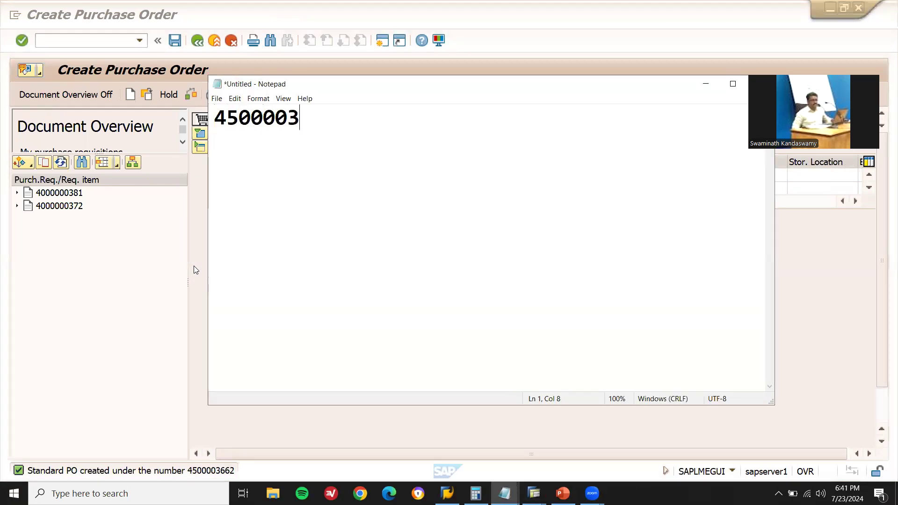
type("662")
key("Return")
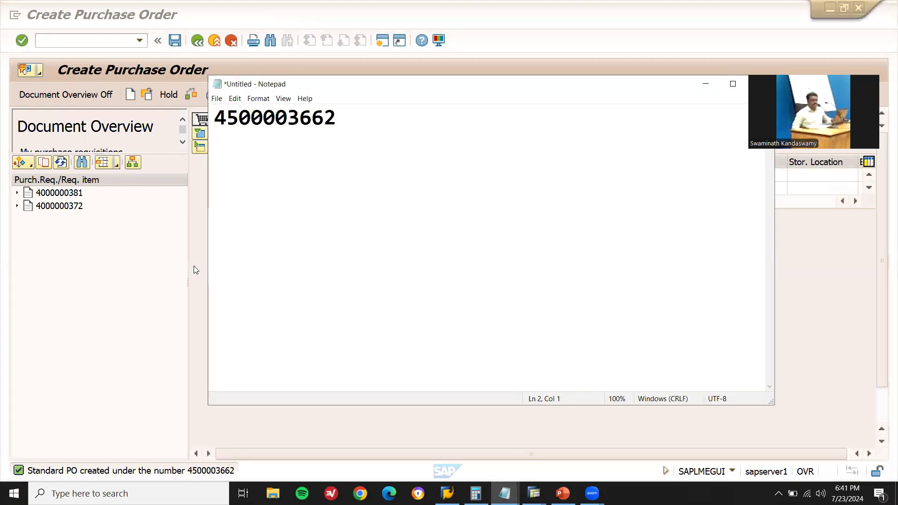
left_click(192, 265)
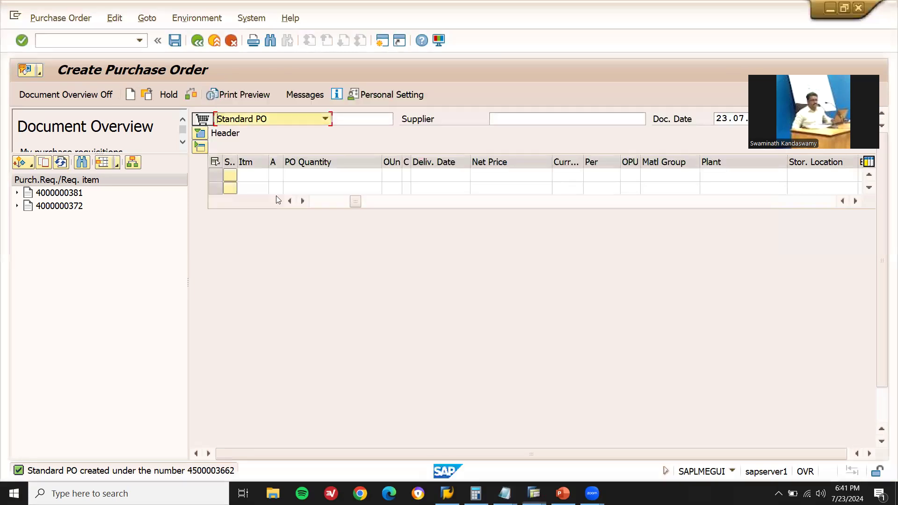
Start a new order with supplier 100054, purchasing org ZXC5 and purchasing group K01.
left_click(497, 119)
type("100054 HASAN INDS HASAN INDS")
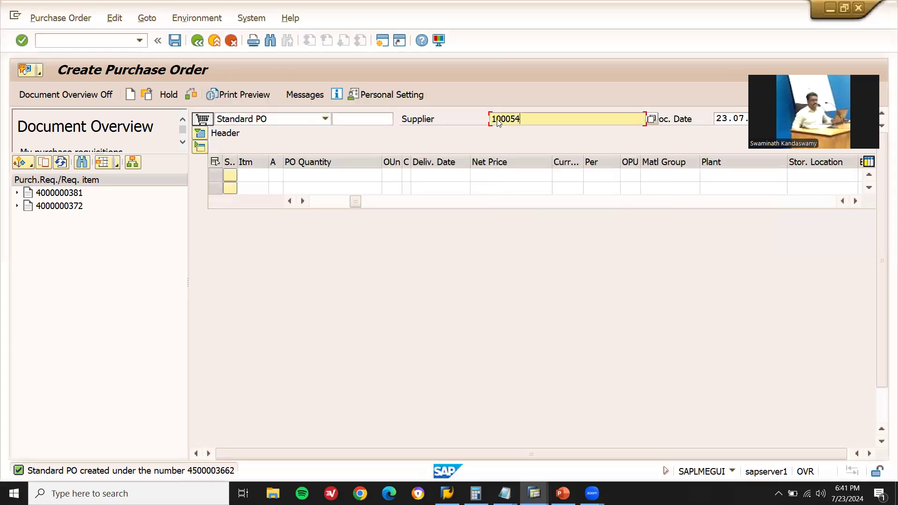
key("Return")
type("ZXC5")
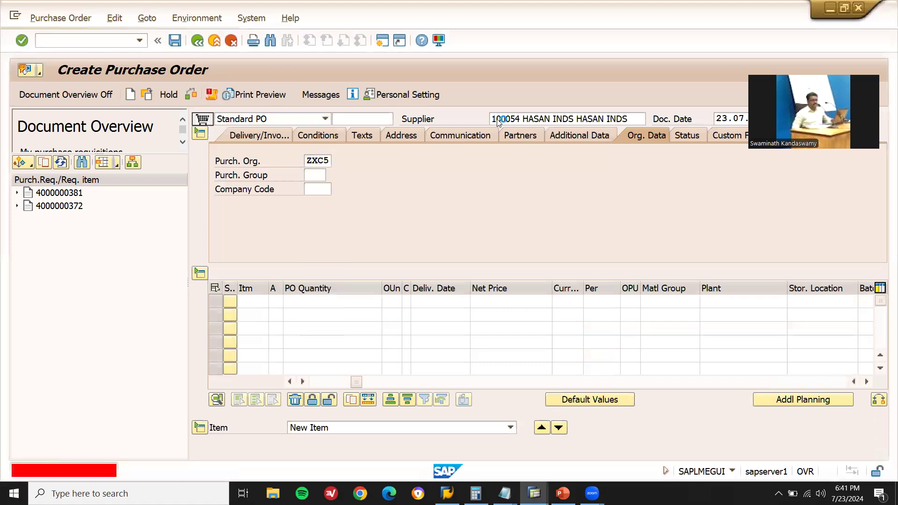
key("Return")
type("K01")
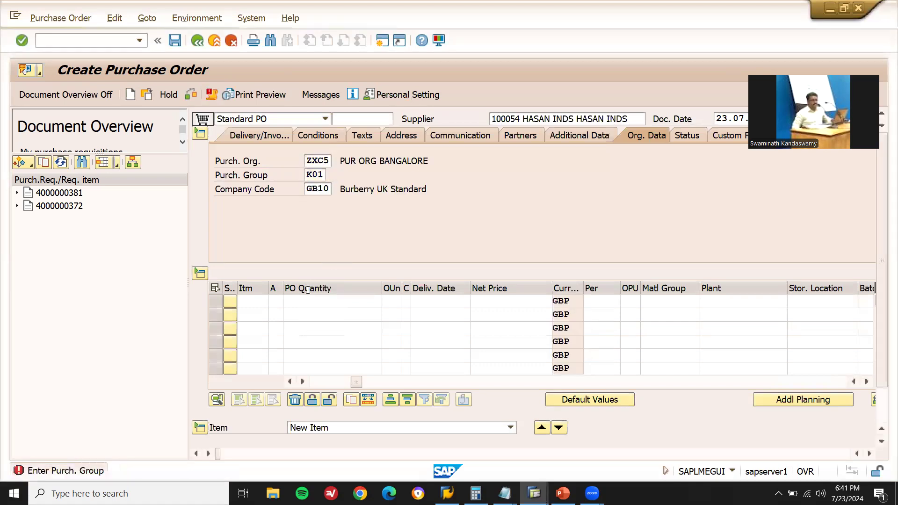
key("Return")
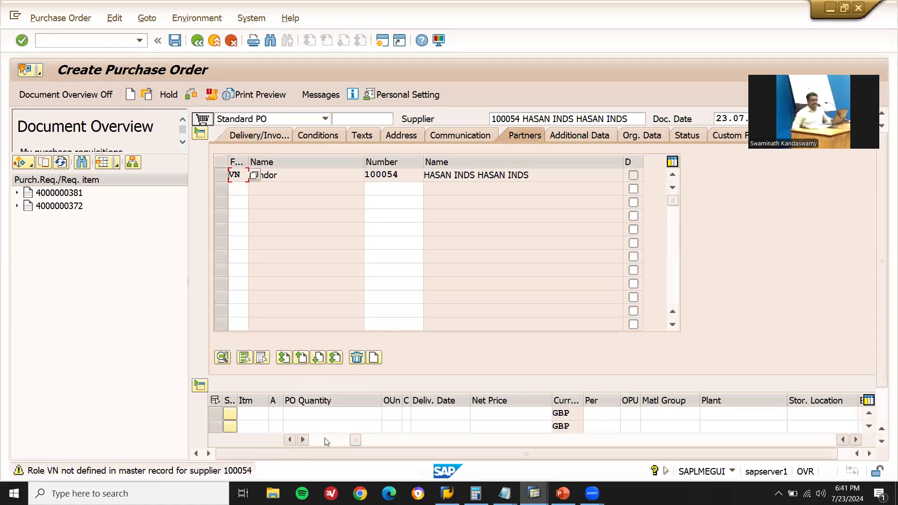
left_click(289, 439)
left_click(312, 414)
type("60709")
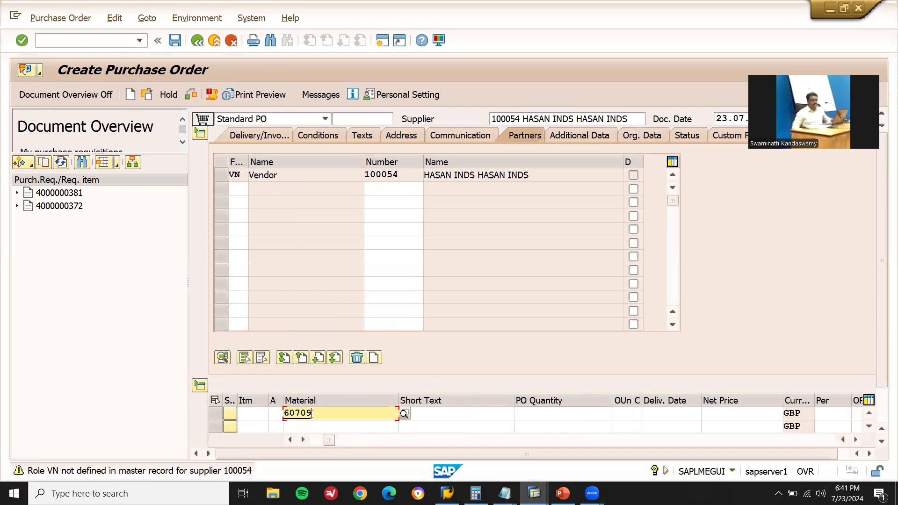
key("Return")
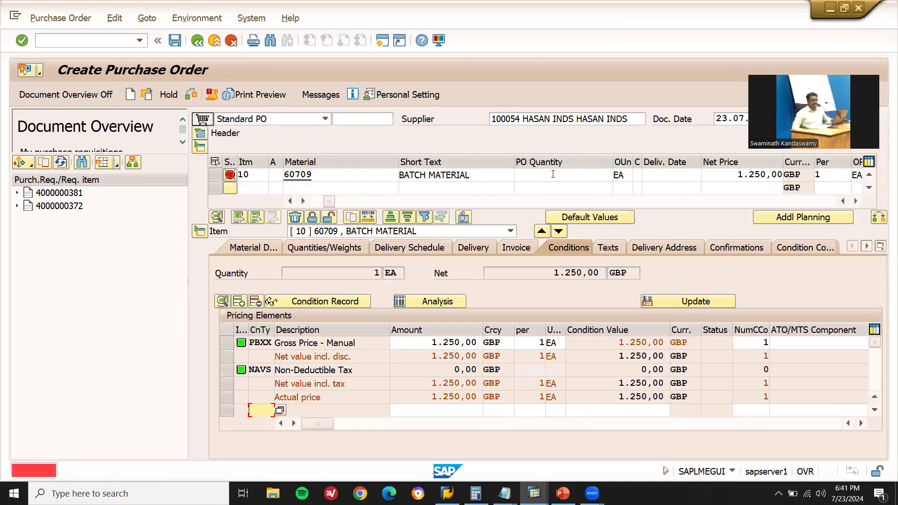
left_click(553, 174)
type("10")
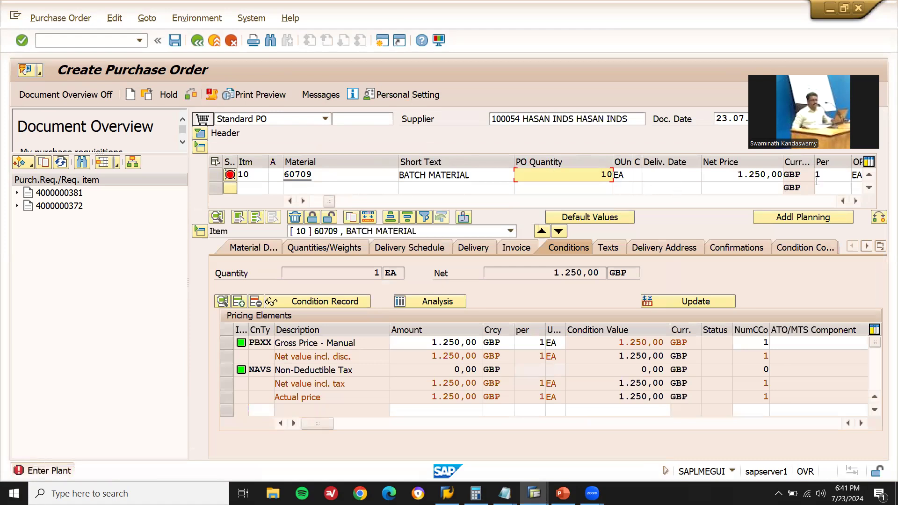
left_click(858, 199)
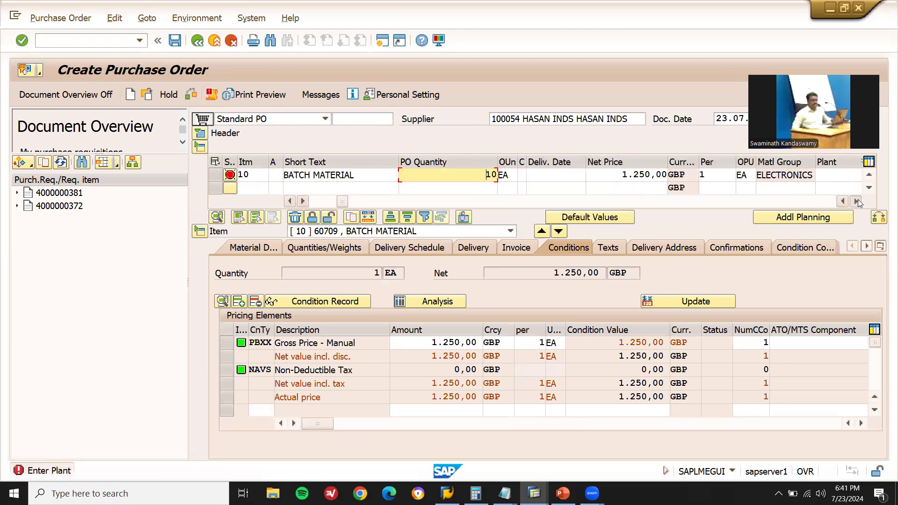
left_click(858, 199)
left_click(655, 174)
key("Down")
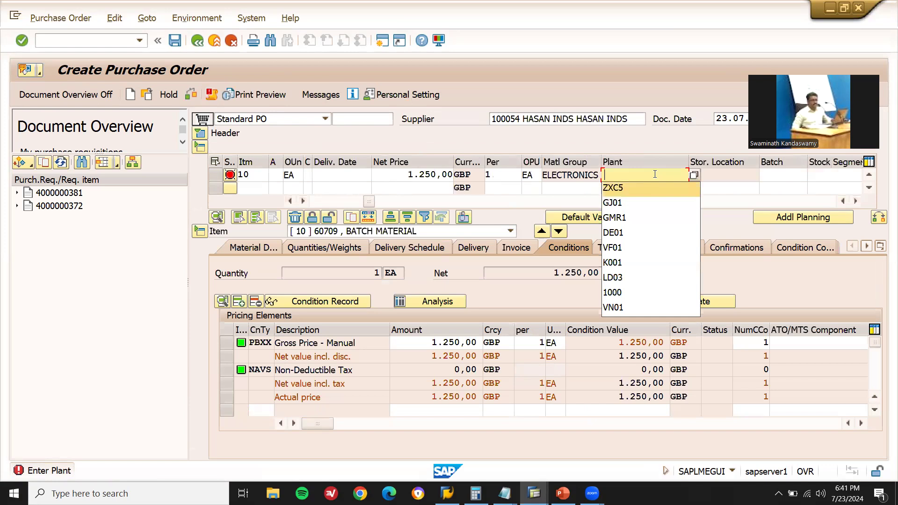
key("Return")
key("Return")
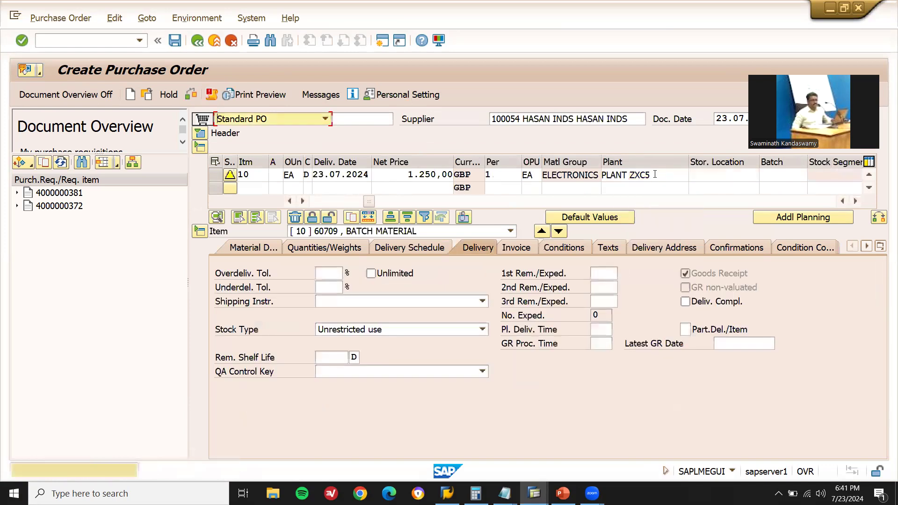
key("Return")
key("Return")
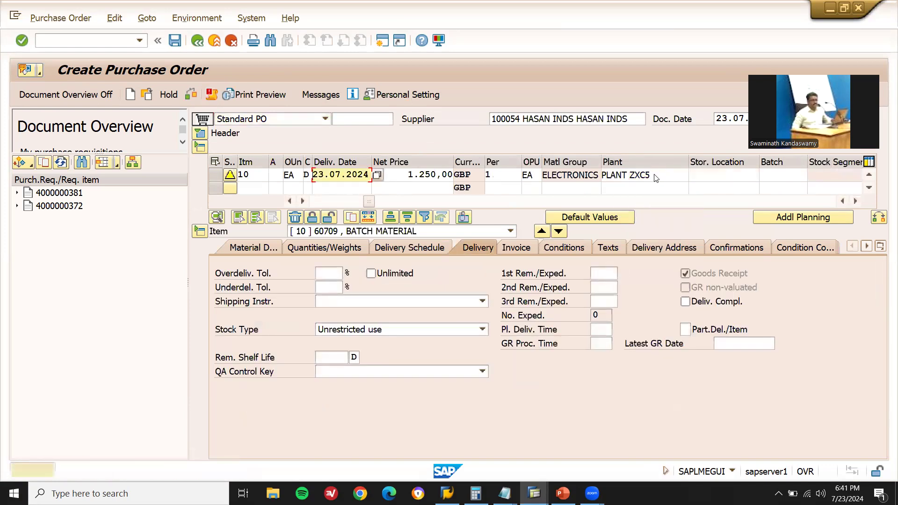
key("ctrl+s")
left_click(236, 269)
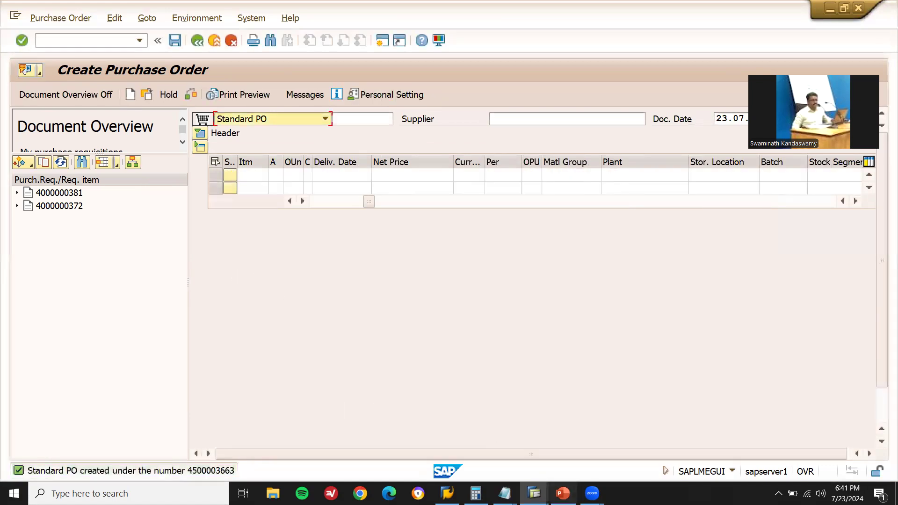
left_click(504, 493)
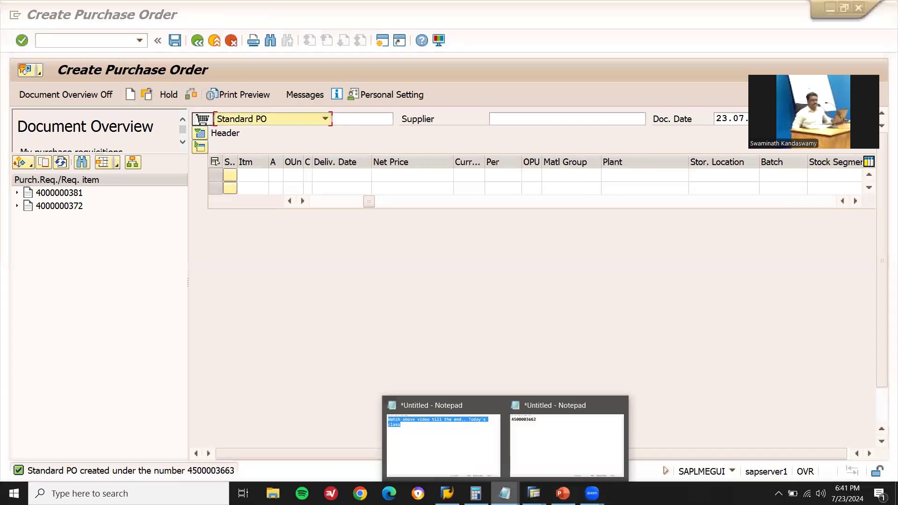
left_click(553, 449)
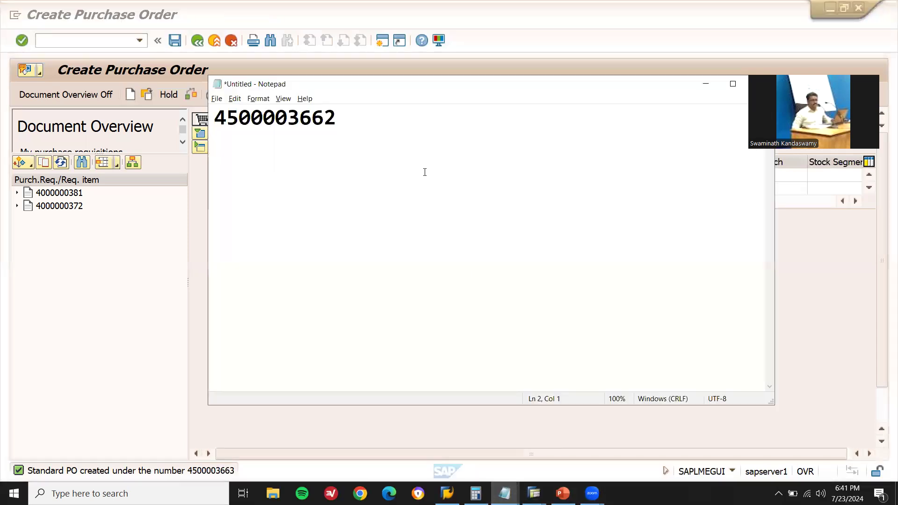
key("ctrl+v")
key("BackSpace")
type("3")
key("alt+Tab")
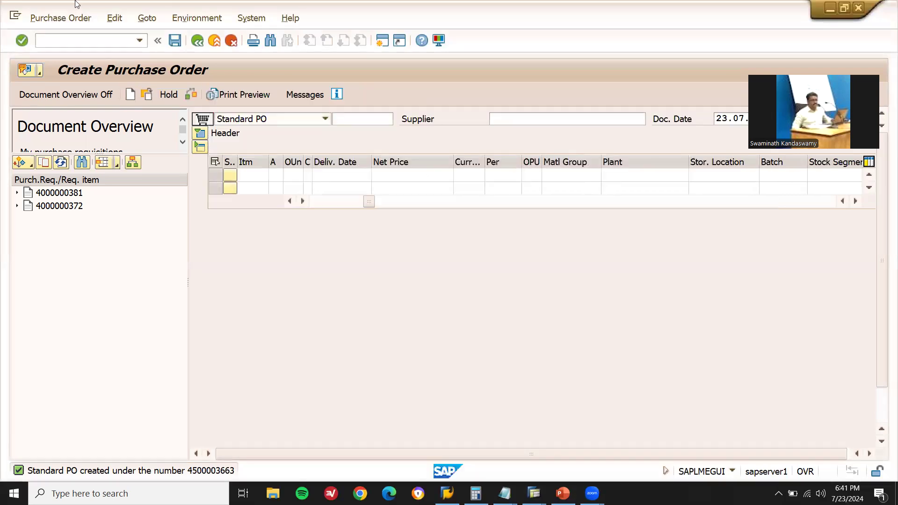
left_click(64, 43)
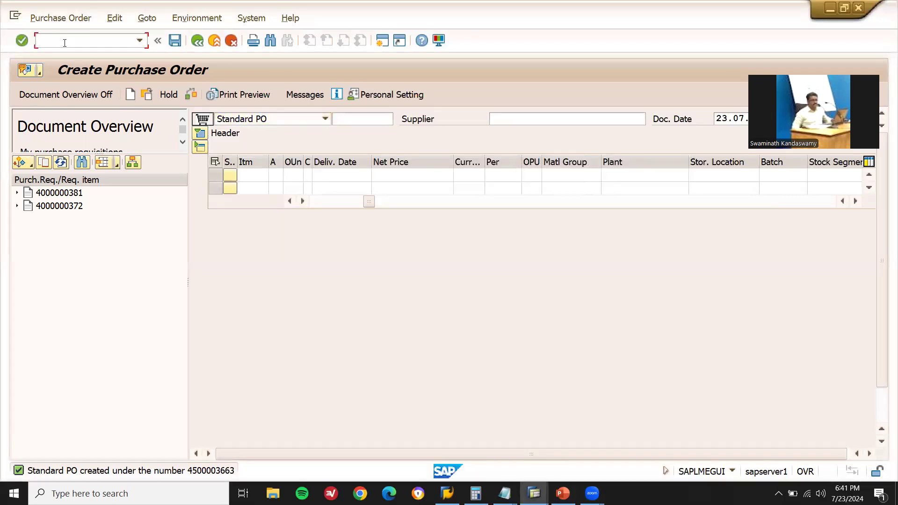
key("alt+Tab")
key("Return")
key("Up")
key("ctrl+v")
key("BackSpace")
type("1")
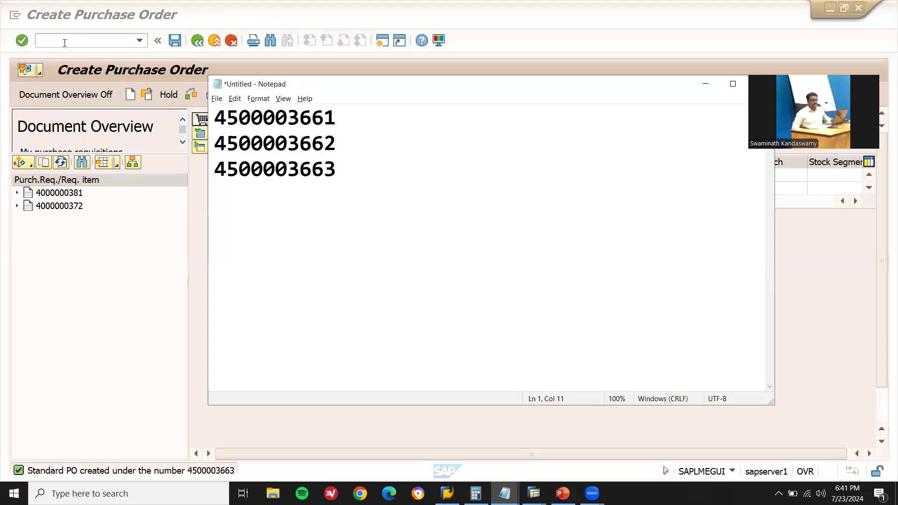
key("alt+Tab")
key("alt+Tab")
Run the MASS transaction with object type BUS2012 Purchase orders and execute it.
left_click(79, 41)
type("/n")
key("Return")
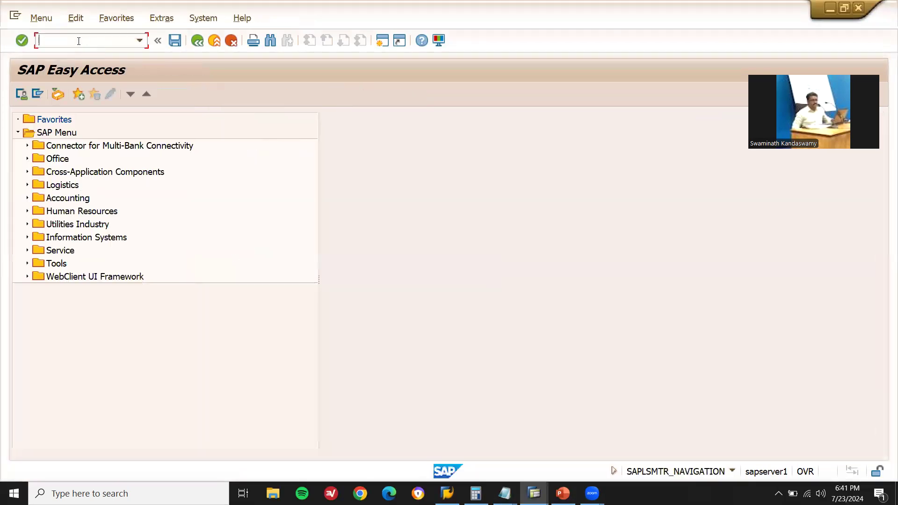
type("MS")
type("SS")
key("Return")
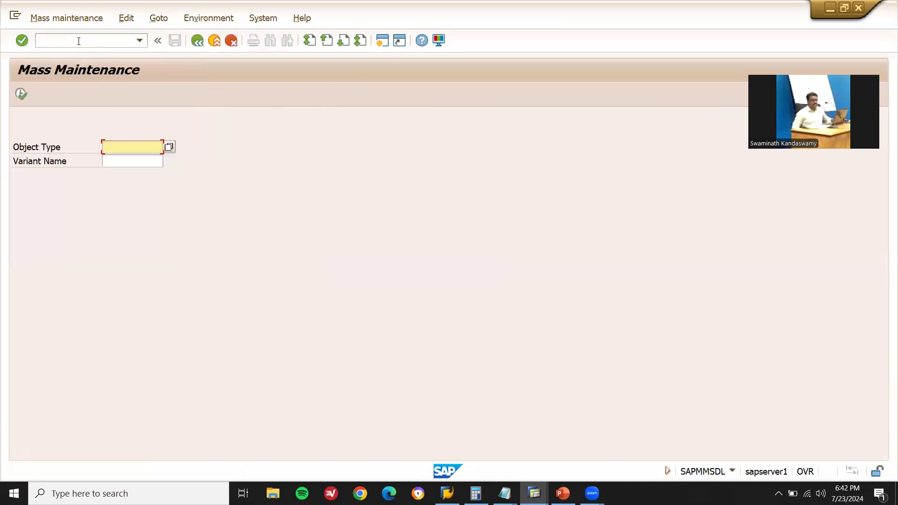
left_click(168, 148)
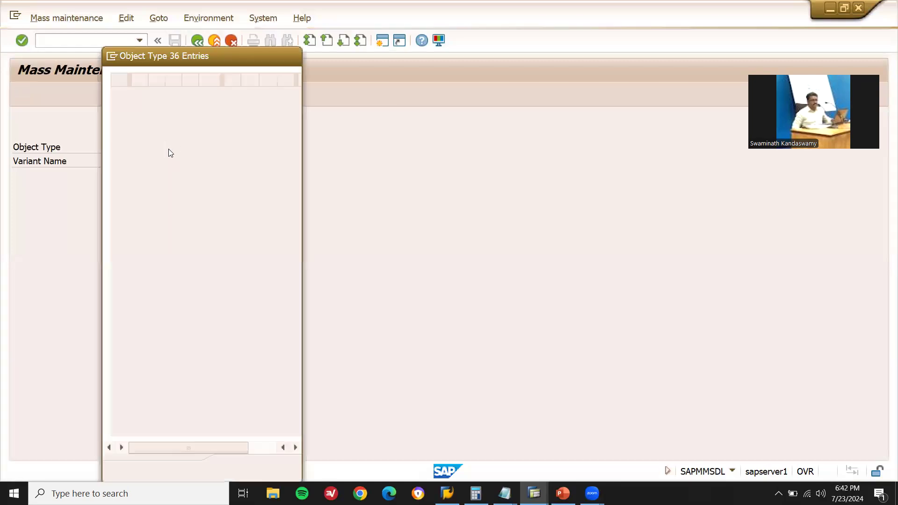
left_click(149, 252)
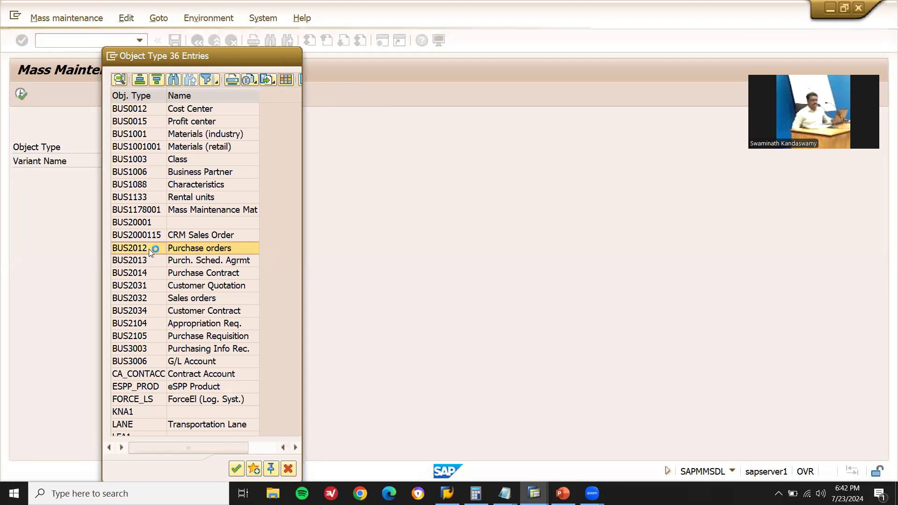
double_click(148, 249)
left_click(24, 94)
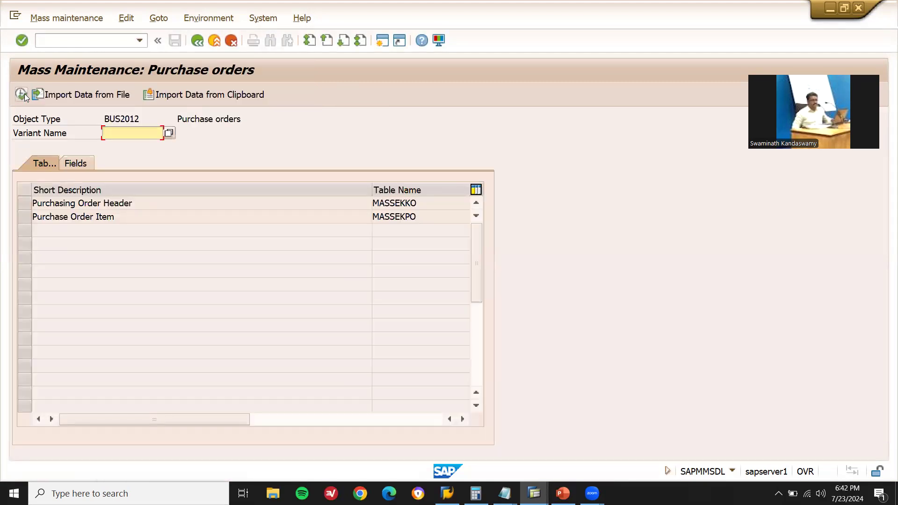
key("F3")
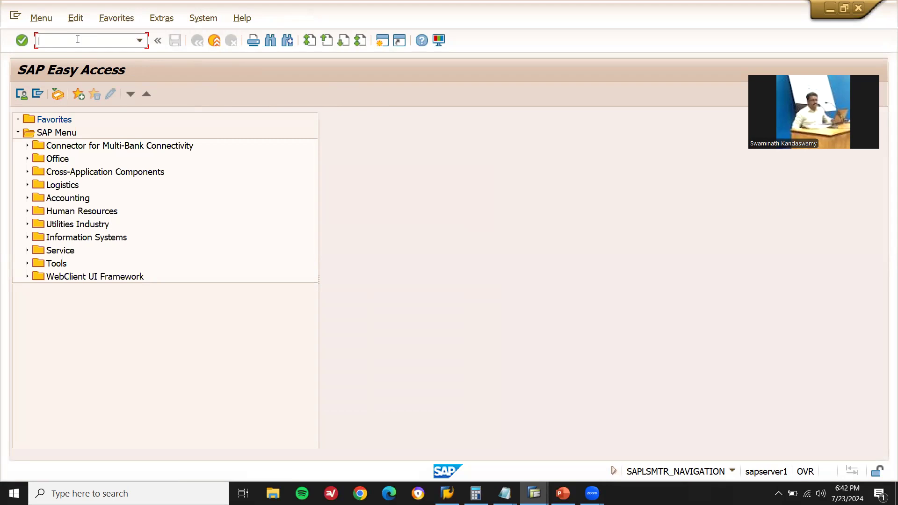
Run MEMASSPO and select the Purchase Order Item table to list its fields.
type("MEMASSPO")
key("Return")
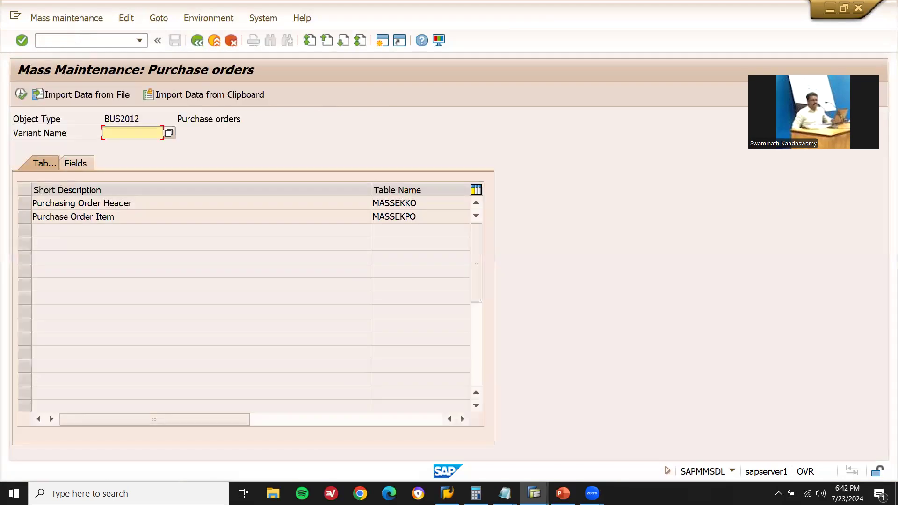
left_click(28, 217)
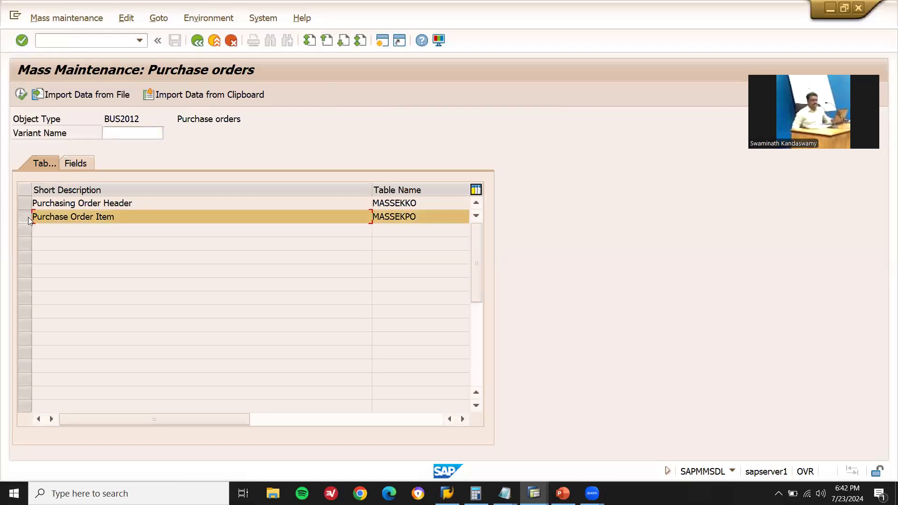
left_click(79, 163)
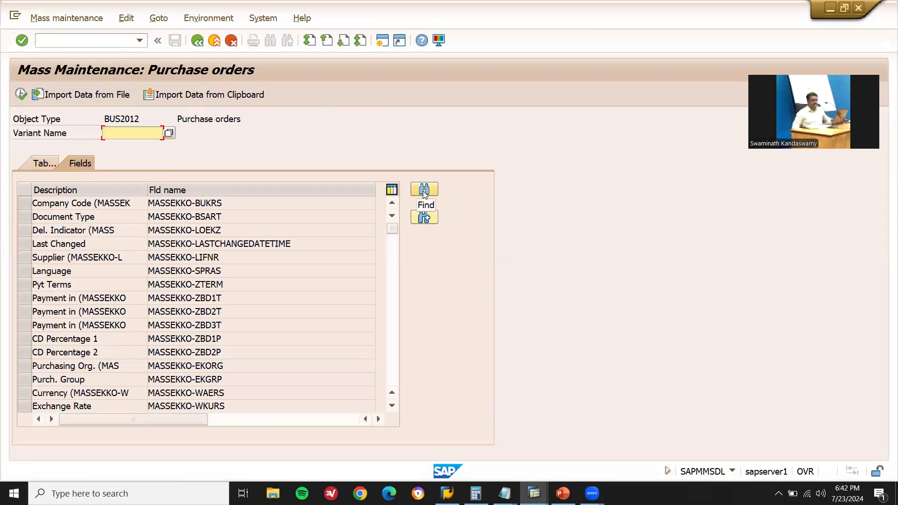
Search the fields for 'DEL', select Del. Indicator, and execute.
left_click(423, 189)
type("DELETE")
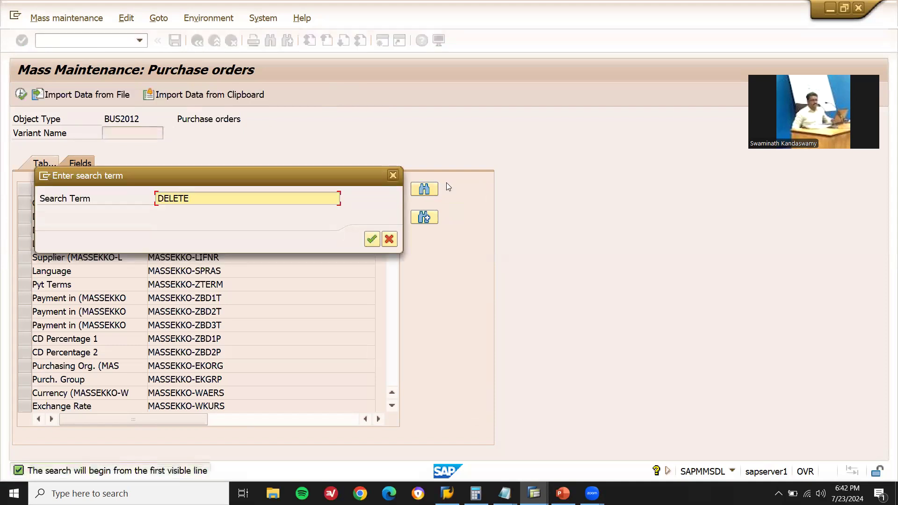
left_click(367, 235)
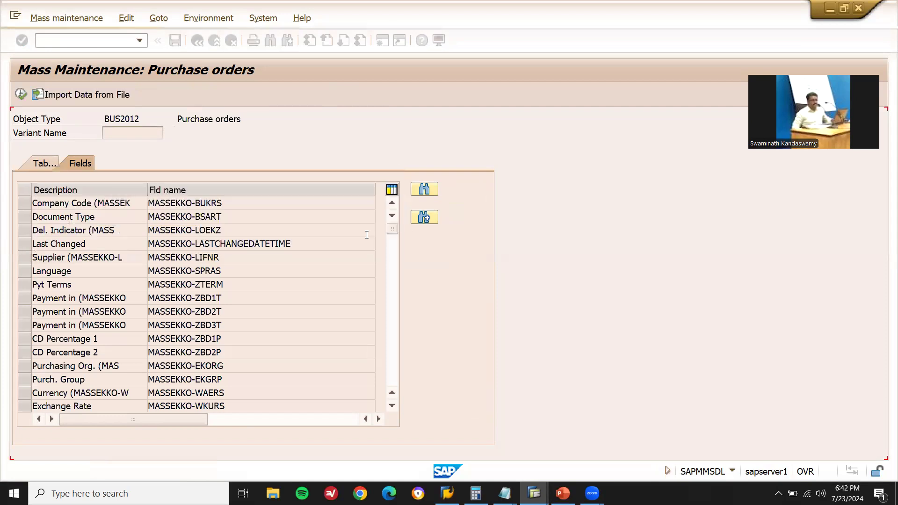
left_click(424, 189)
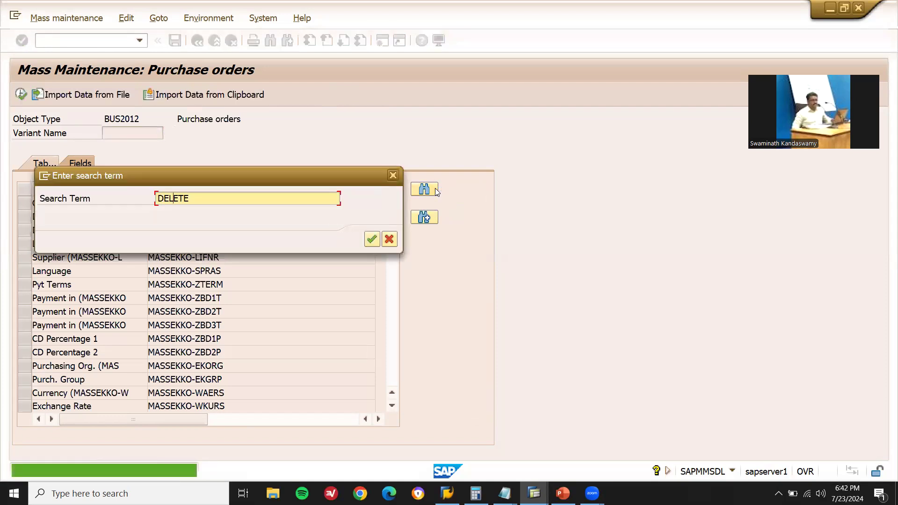
key("Delete")
key("Delete")
key("Delete")
key("Delete")
key("Down")
key("Down")
key("Return")
key("Return")
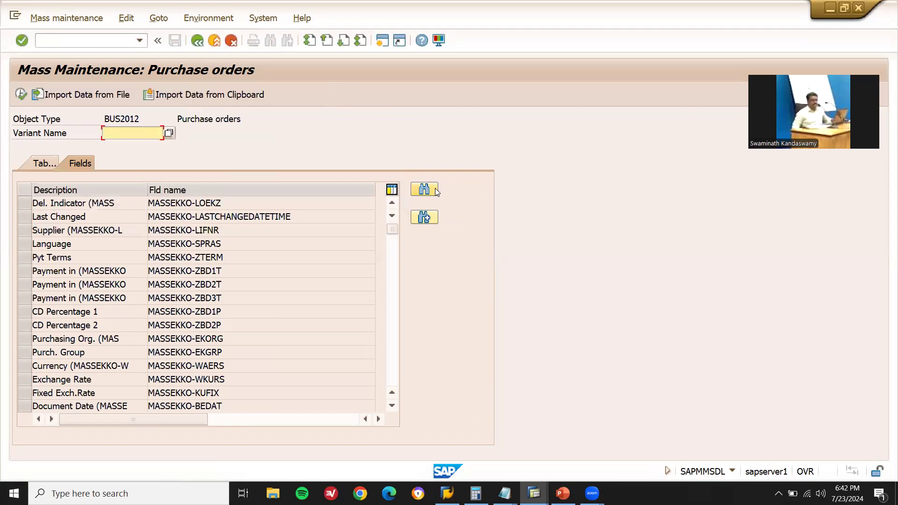
left_click(29, 207)
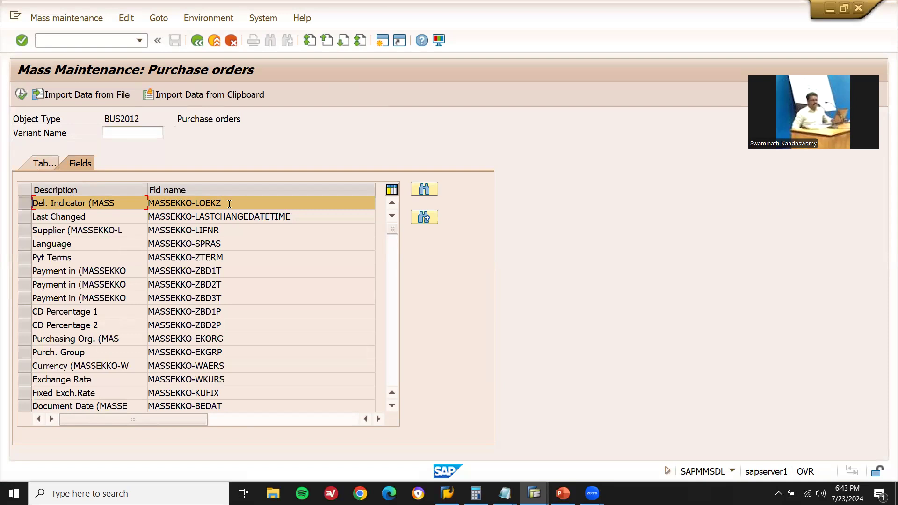
left_click(20, 95)
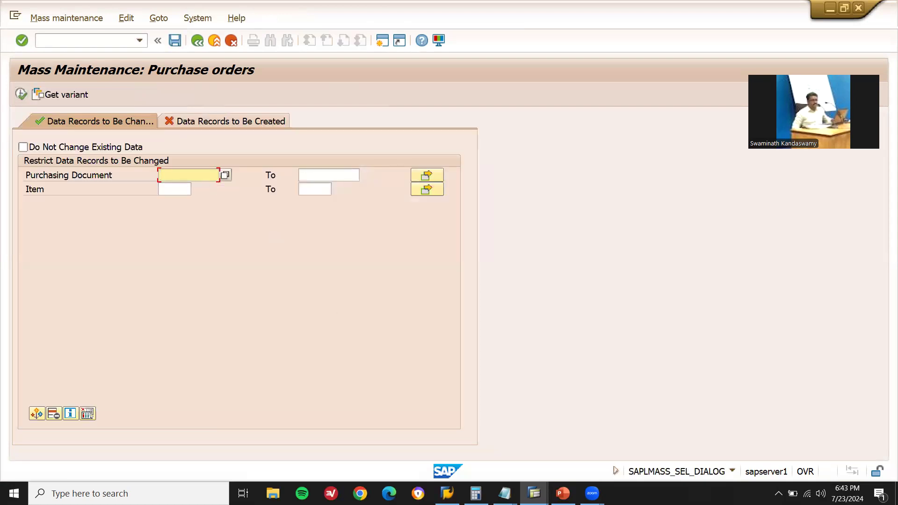
Copy the first PO number from Notepad into the Purchasing Document From and To fields.
left_click(504, 493)
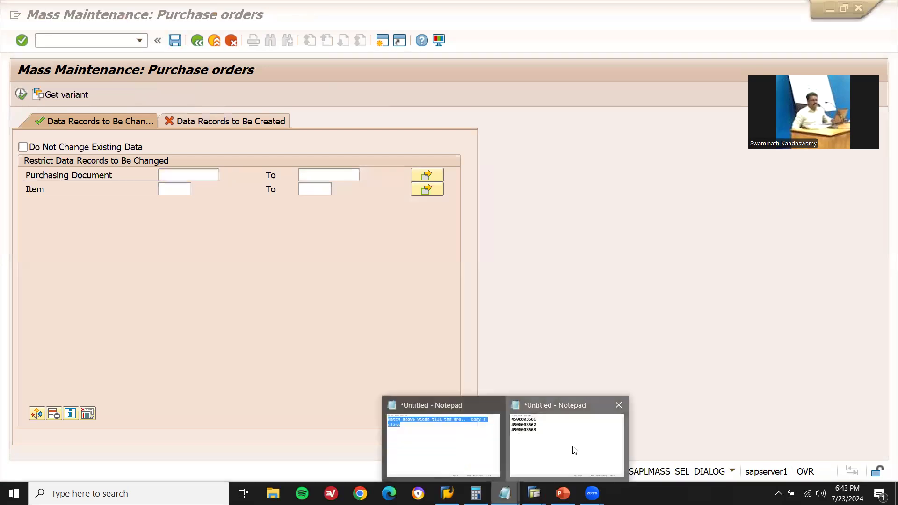
left_click(574, 449)
left_click(288, 122)
double_click(288, 122)
key("ctrl+c")
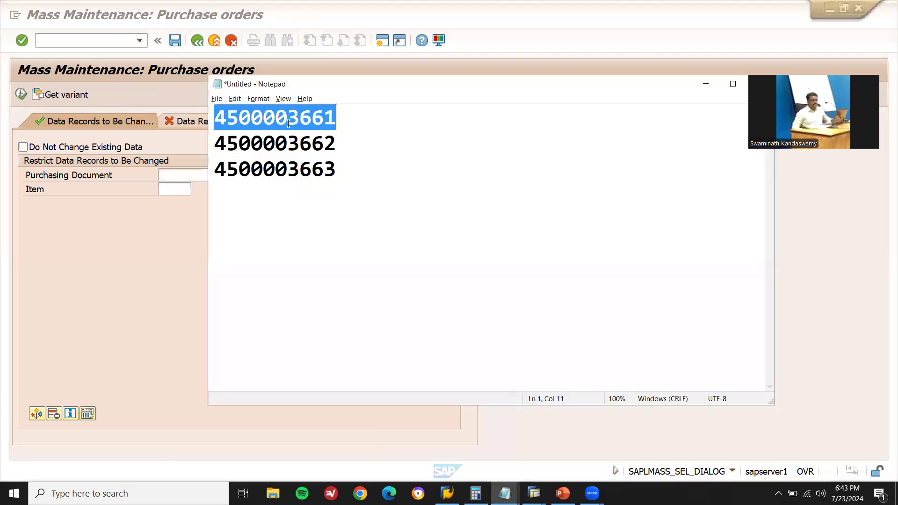
left_click(179, 173)
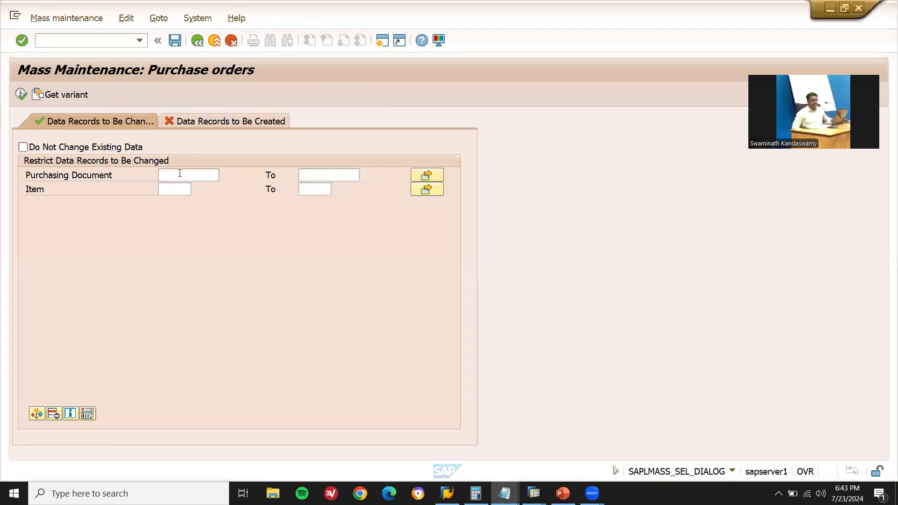
key("ctrl+v")
key("BackSpace")
type("0")
key("Tab")
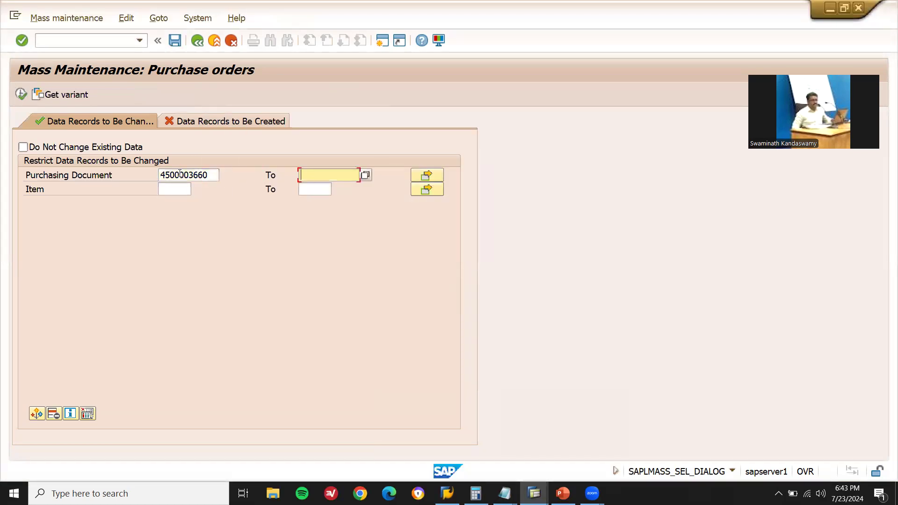
key("ctrl+v")
key("alt+Tab")
double_click(299, 172)
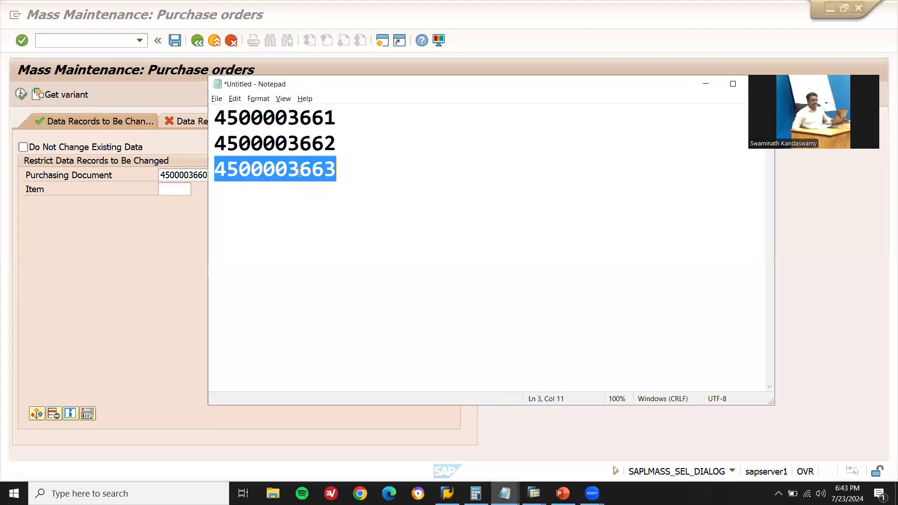
key("alt+Tab")
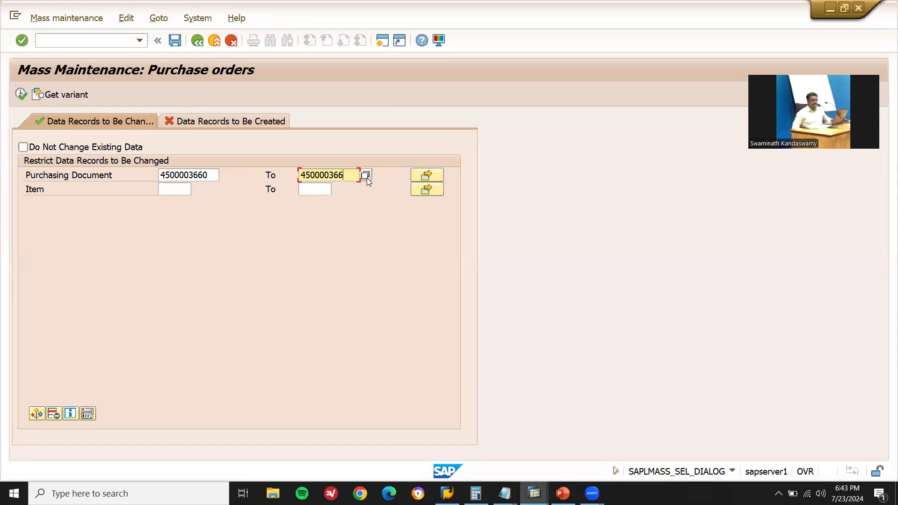
type("3")
left_click(210, 176)
key("BackSpace")
type("1")
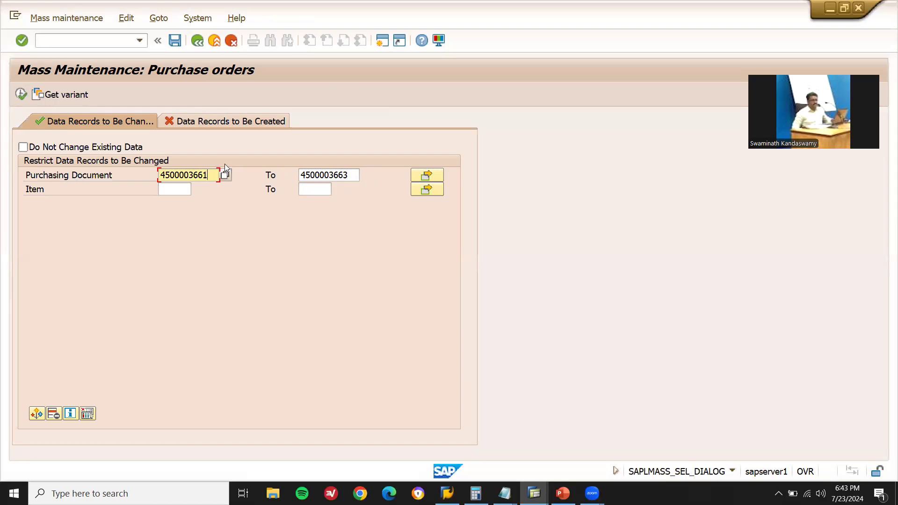
left_click(26, 97)
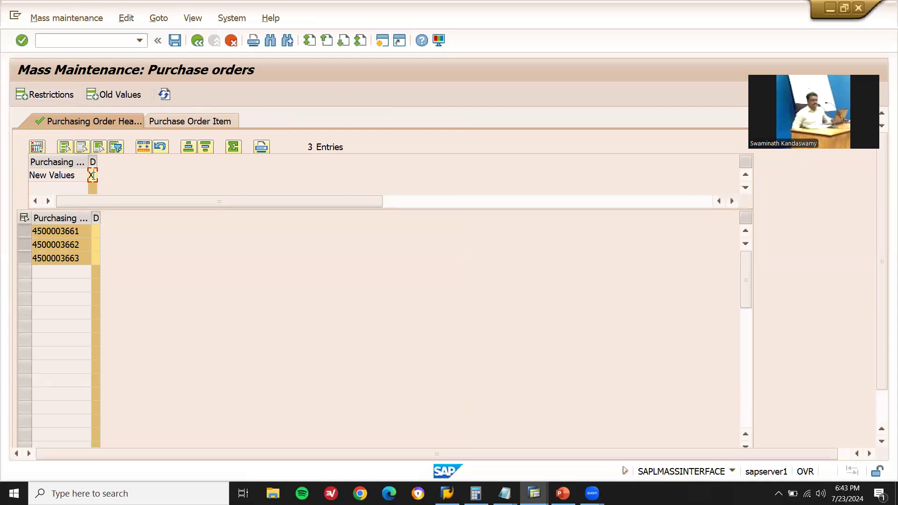
left_click(95, 231)
type("X")
left_click(96, 245)
type("X")
left_click(96, 259)
type("X")
left_click(96, 260)
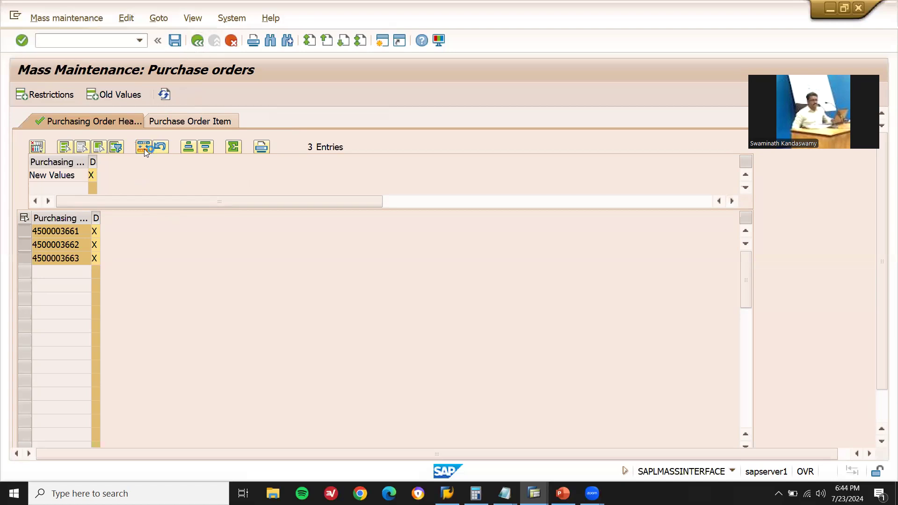
left_click(175, 43)
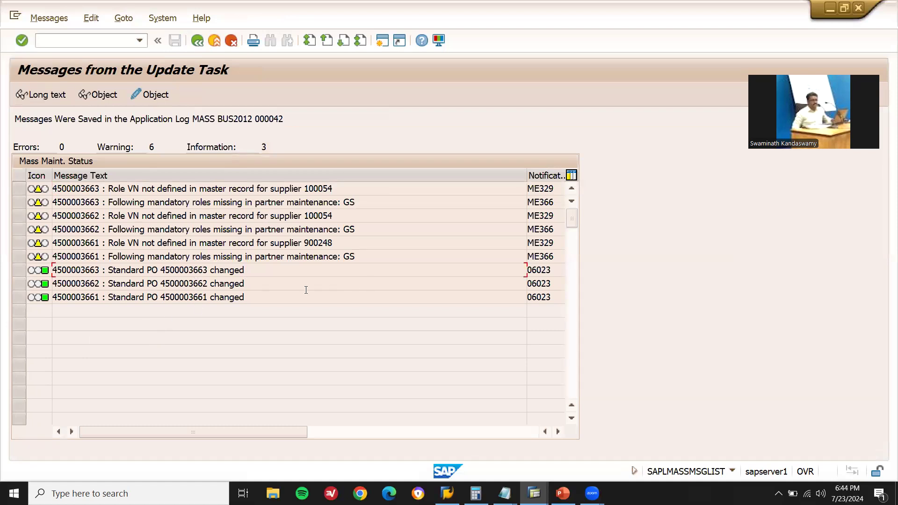
Check the 'order changed' update messages, then exit to SAP Easy Access.
left_click(265, 282)
left_click(117, 41)
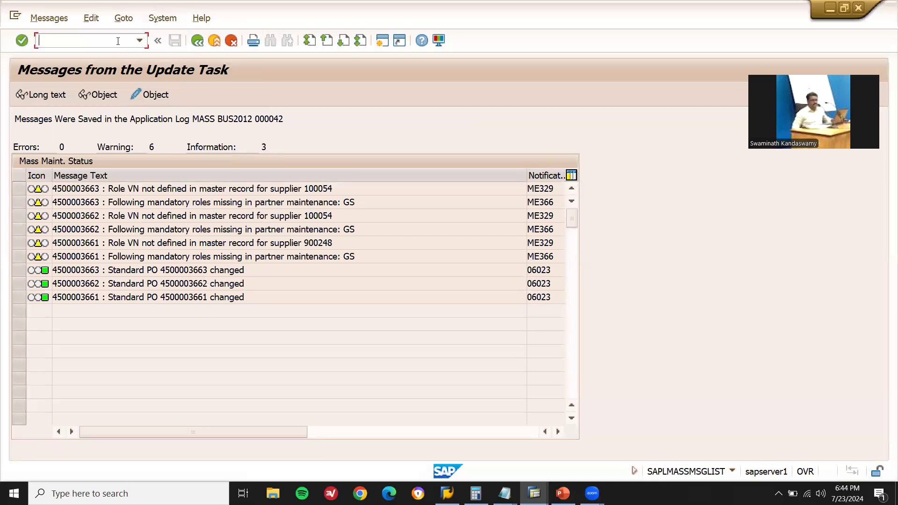
left_click(213, 31)
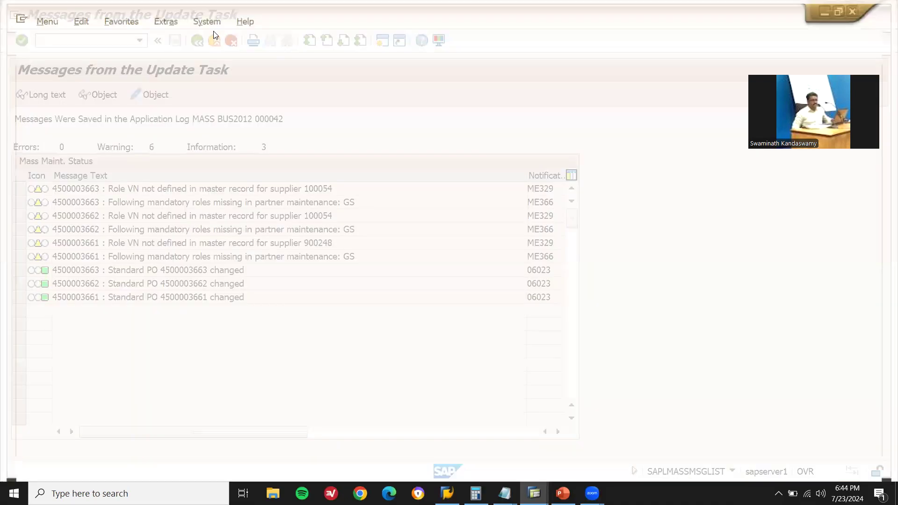
type("ME22N")
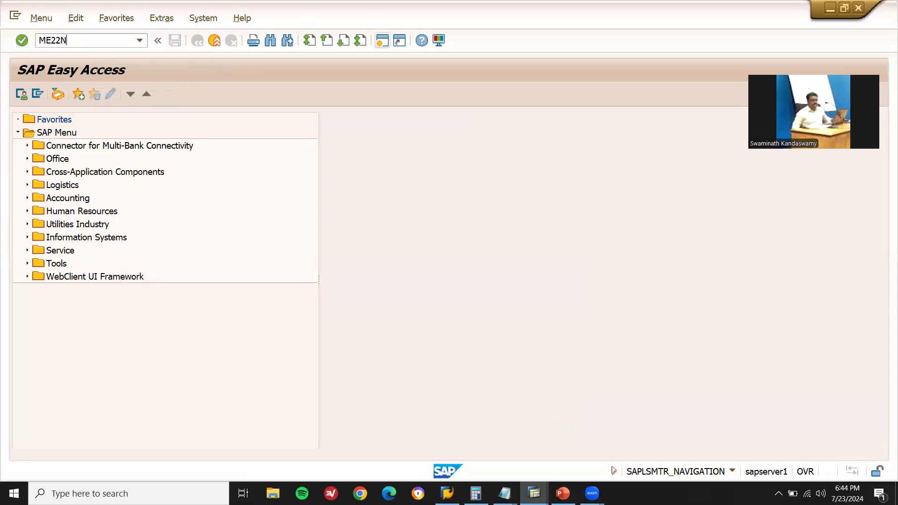
key("Return")
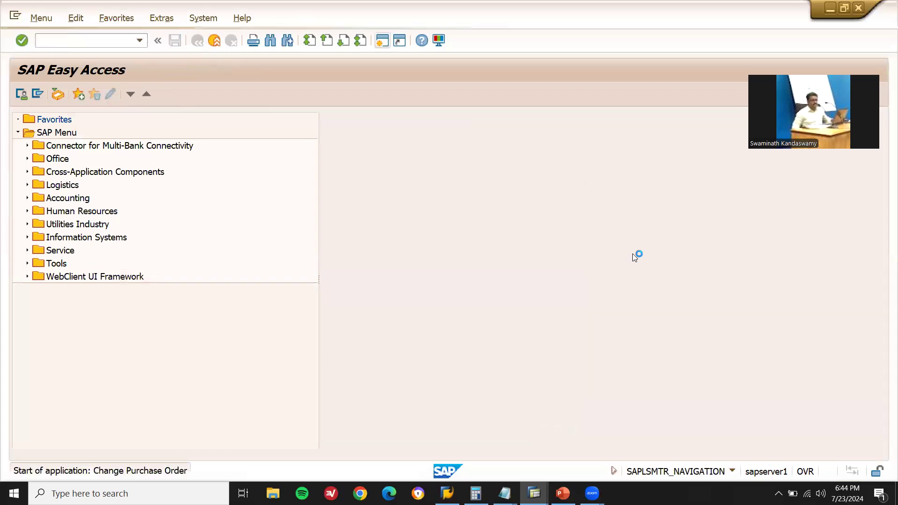
mouse_move(504, 493)
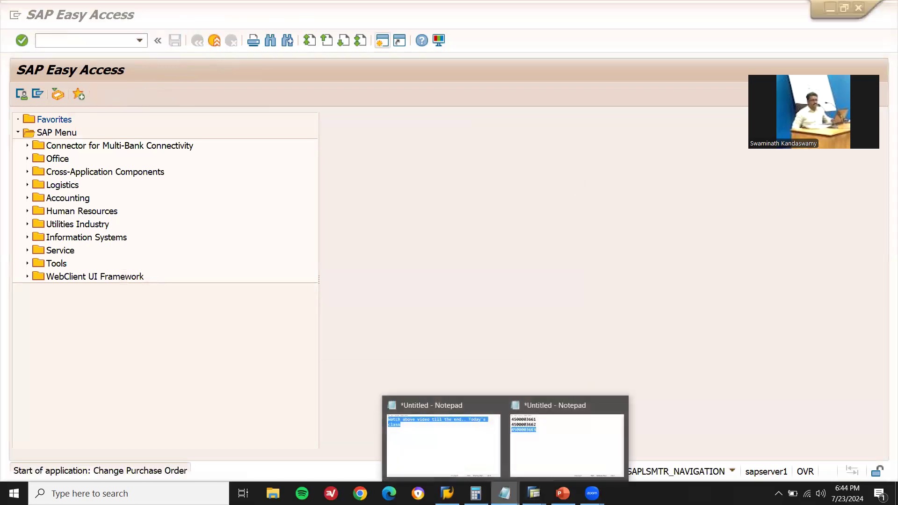
left_click(570, 437)
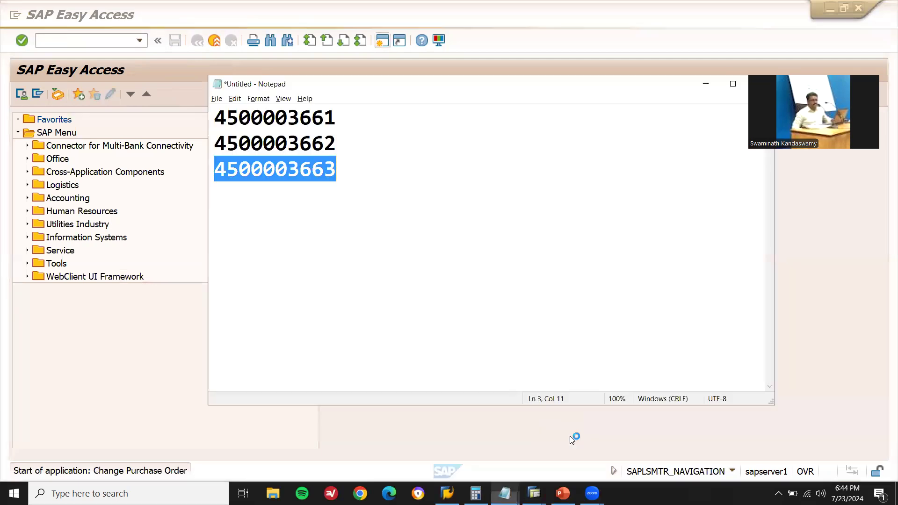
double_click(304, 116)
key("ctrl+c")
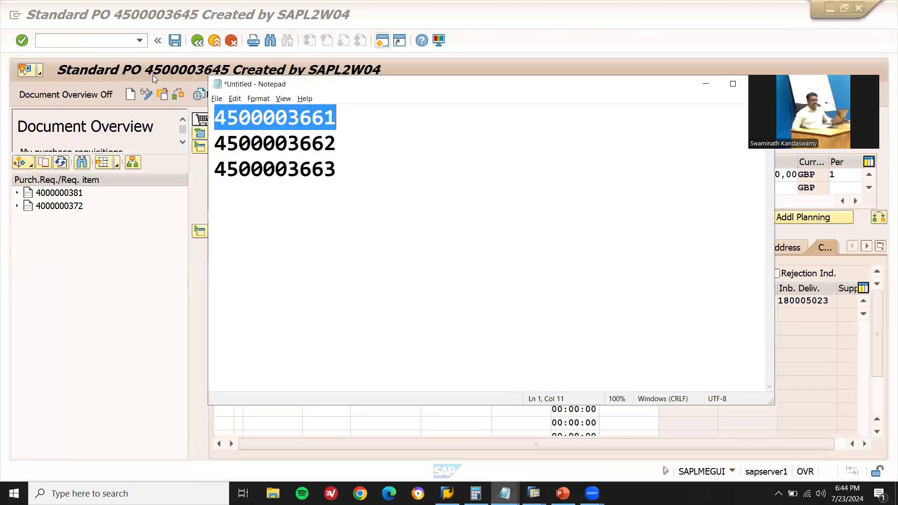
left_click(159, 72)
left_click(75, 19)
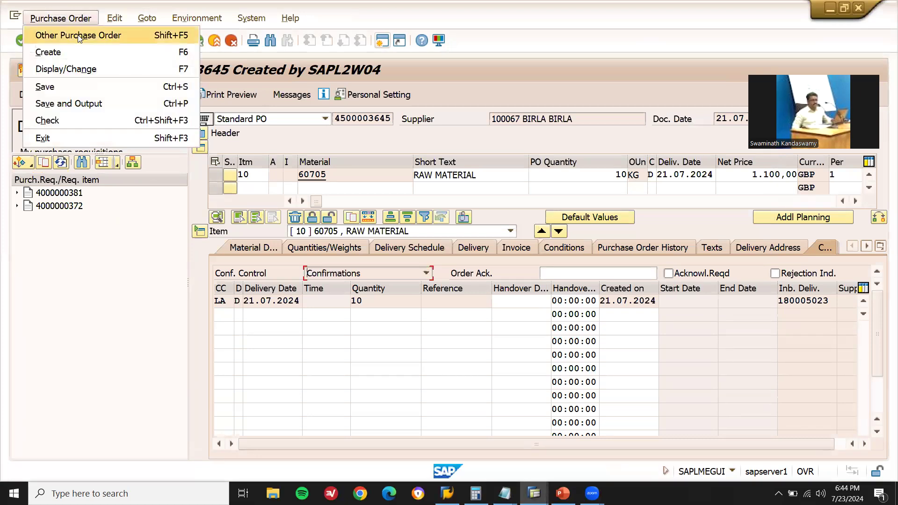
left_click(78, 36)
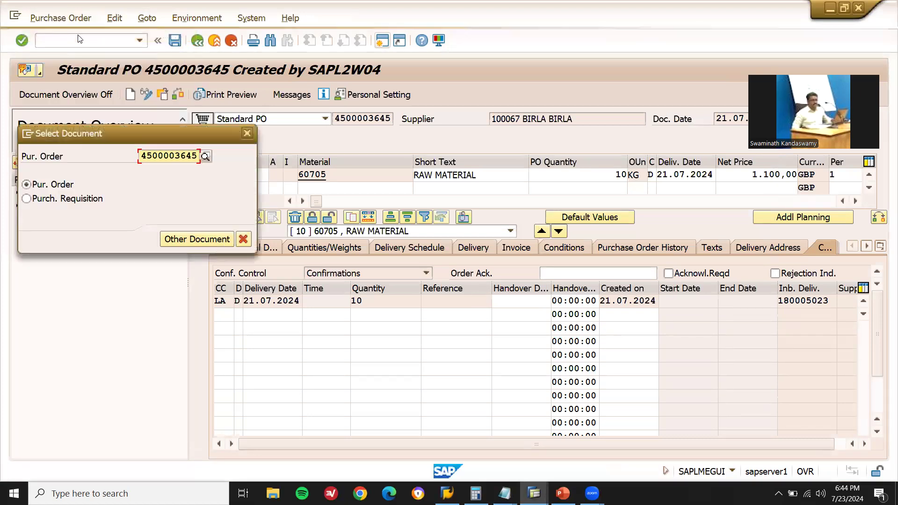
key("BackSpace")
key("BackSpace")
type("61")
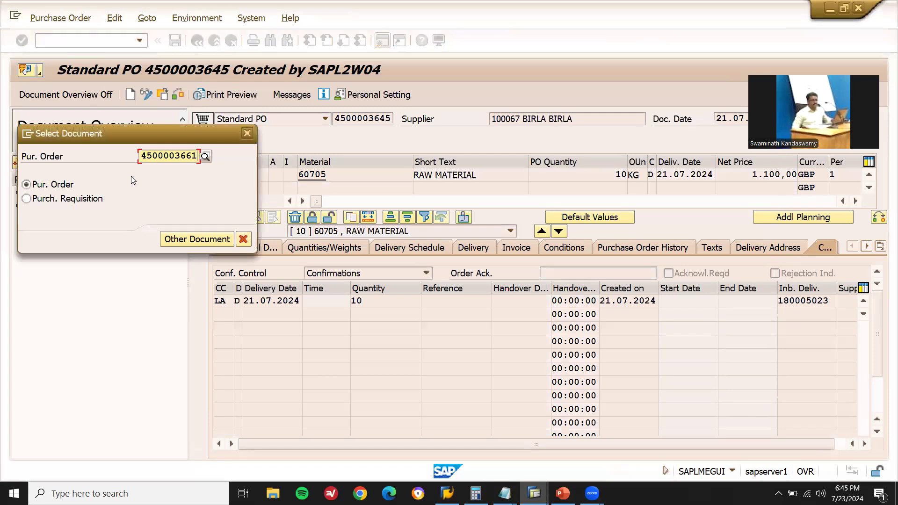
key("Return")
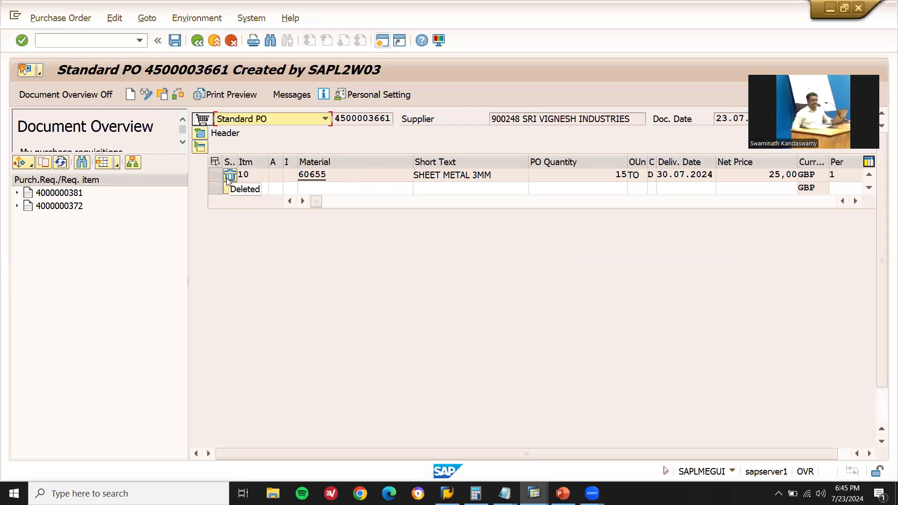
left_click(65, 18)
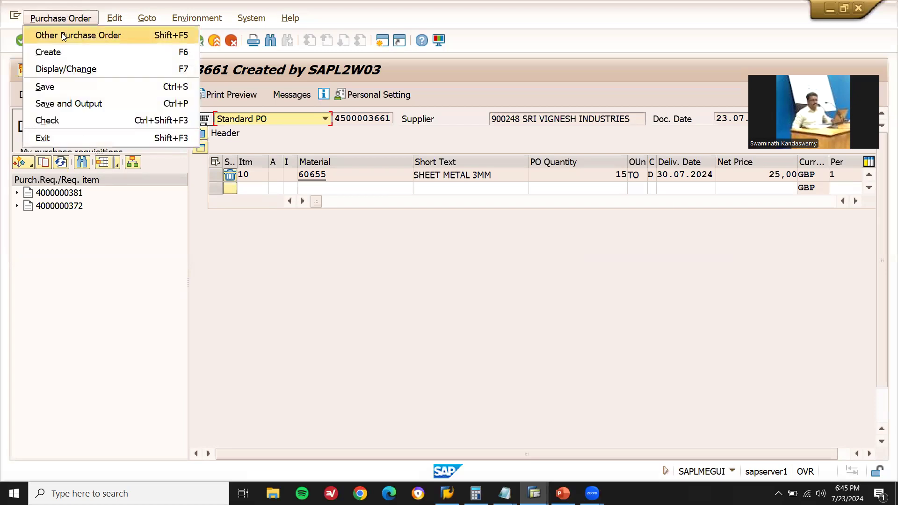
left_click(63, 35)
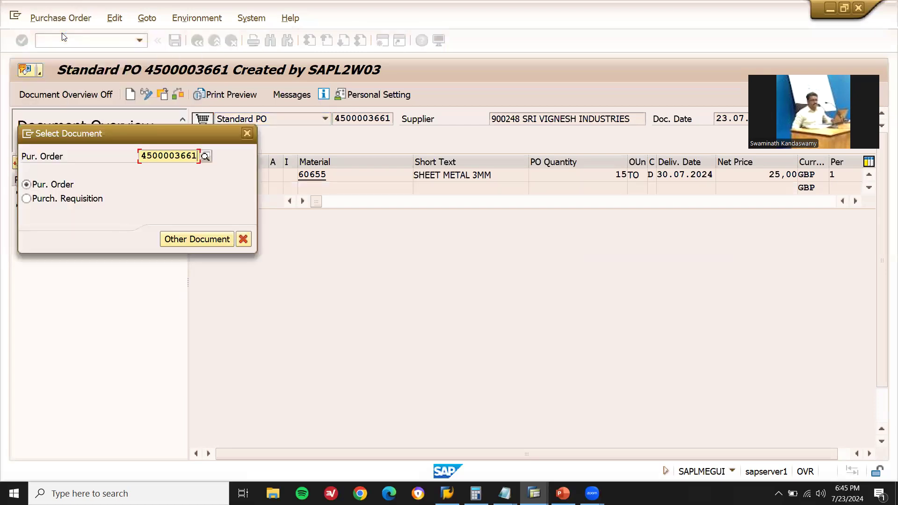
key("BackSpace")
type("2")
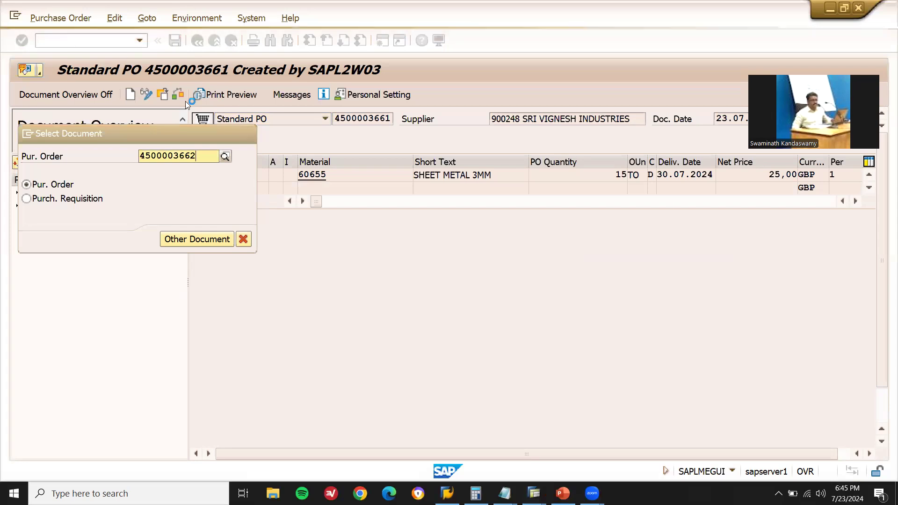
left_click(195, 182)
key("Return")
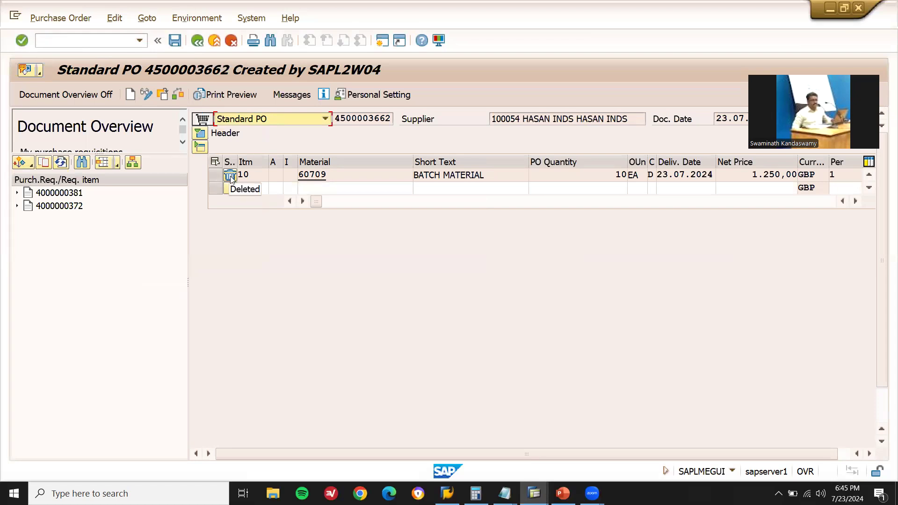
left_click(63, 18)
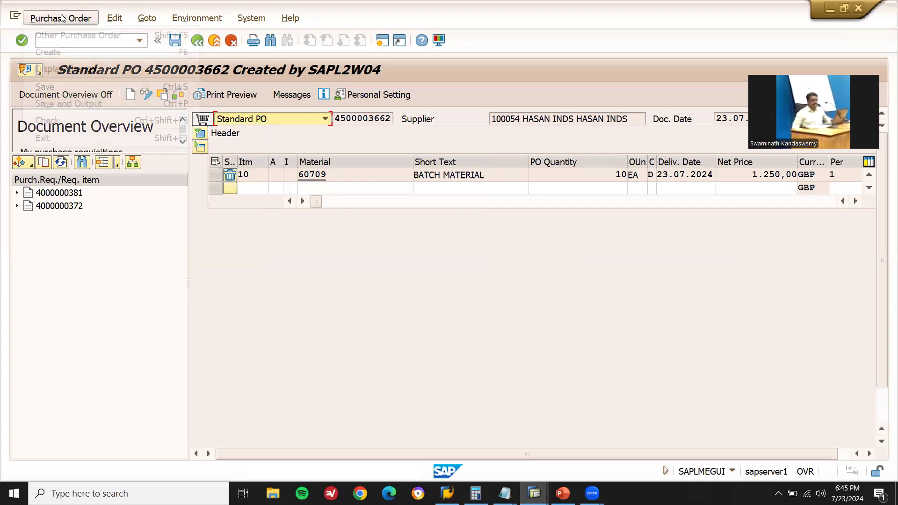
left_click(64, 34)
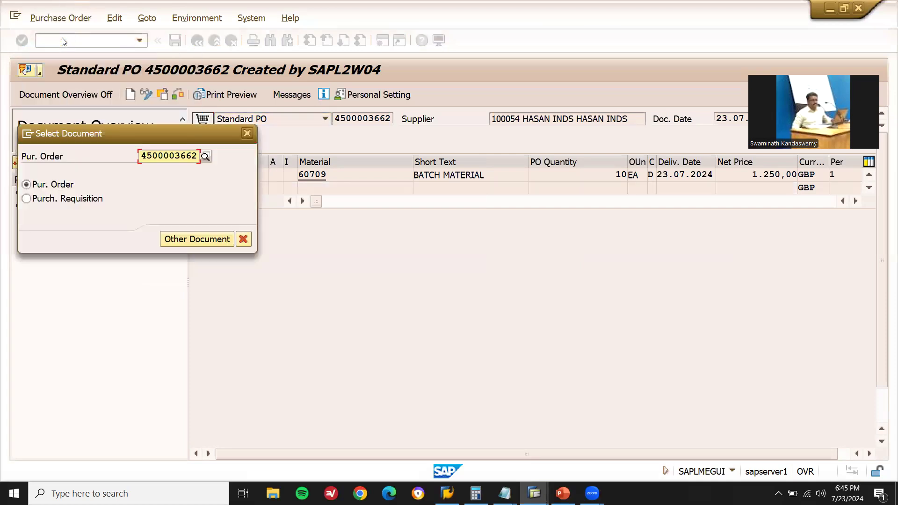
key("Right")
type("3")
key("BackSpace")
type("3")
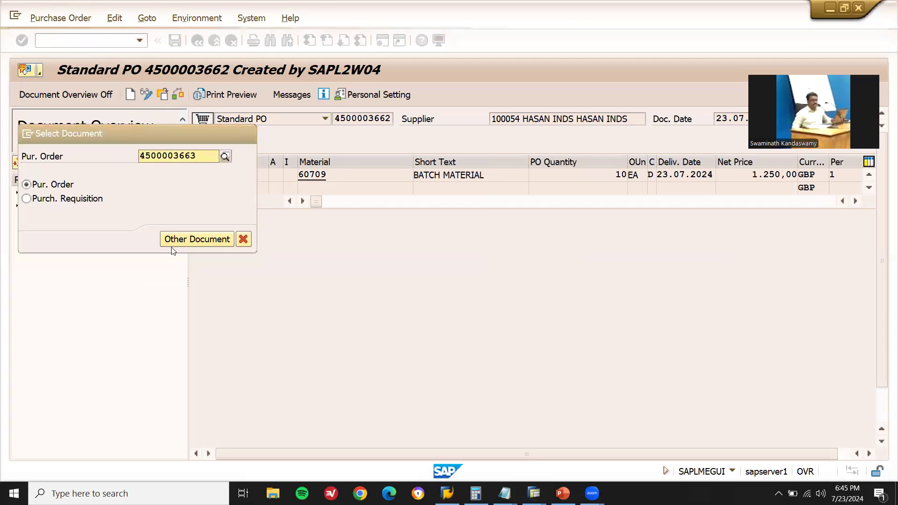
left_click(197, 185)
left_click(196, 238)
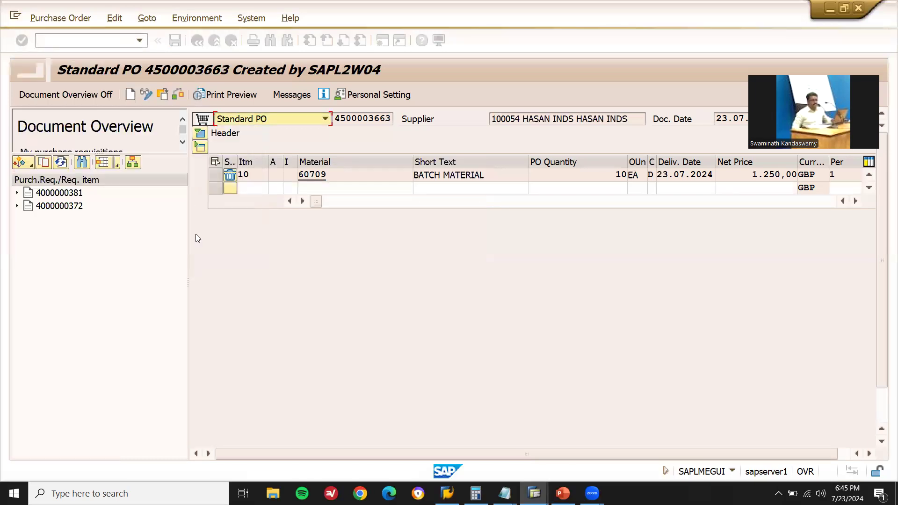
left_click(210, 176)
type("/NMIGO")
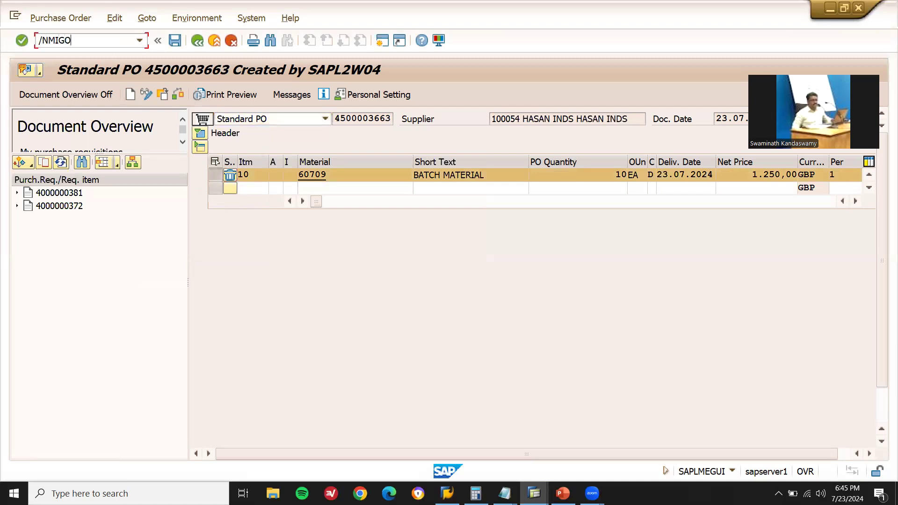
key("Return")
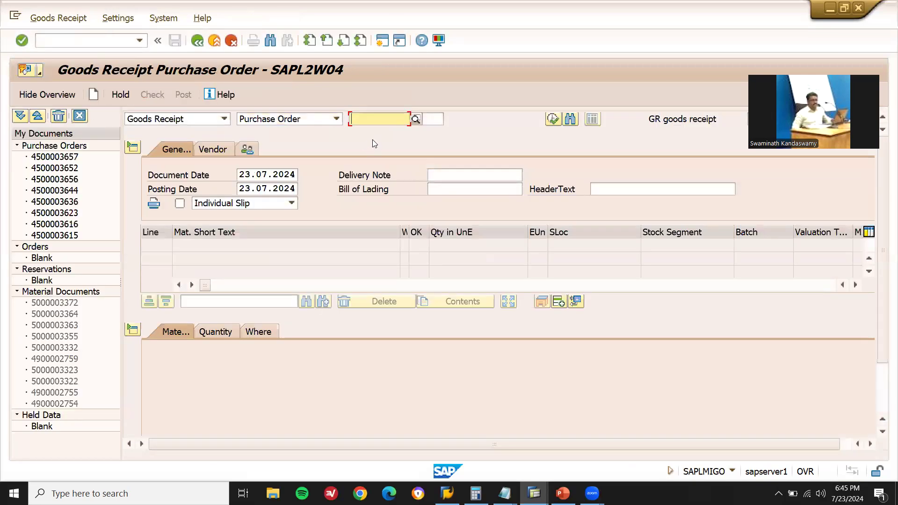
key("ctrl+v")
key("Return")
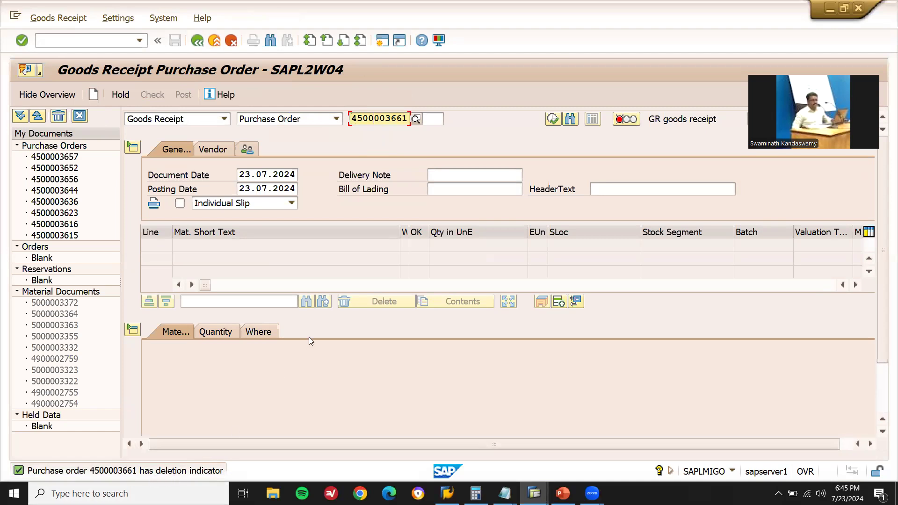
key("BackSpace")
type("2")
key("Return")
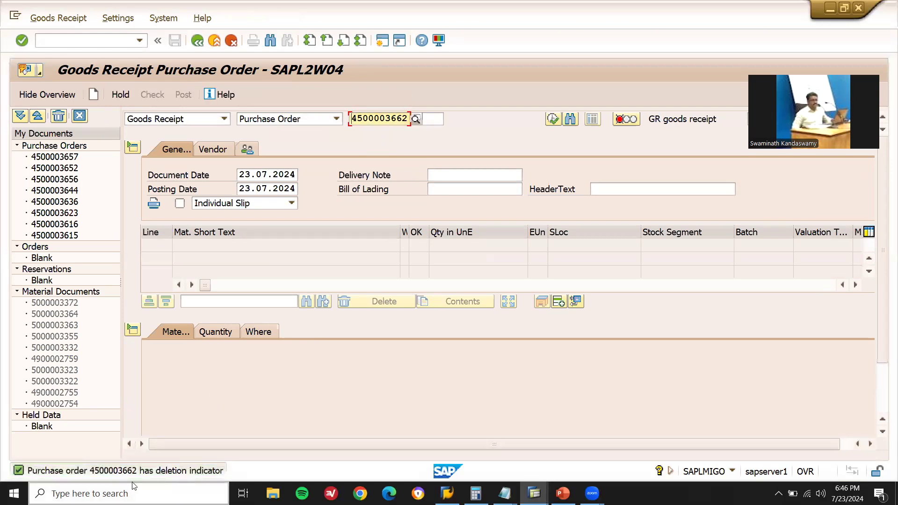
left_click(409, 118)
key("BackSpace")
type("3")
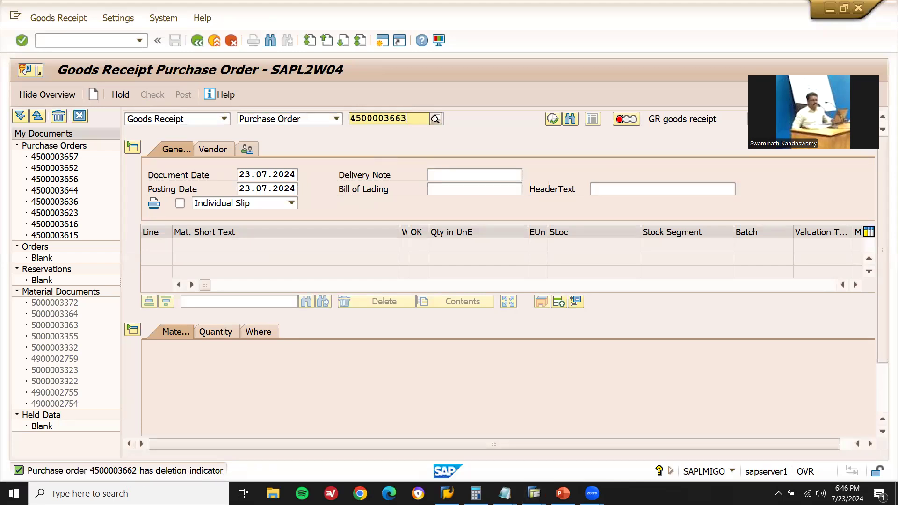
key("Return")
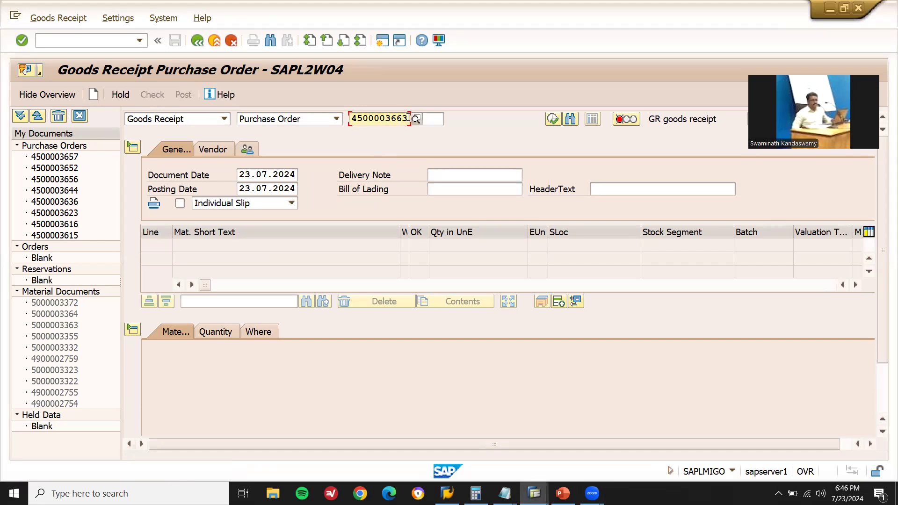
key("Return")
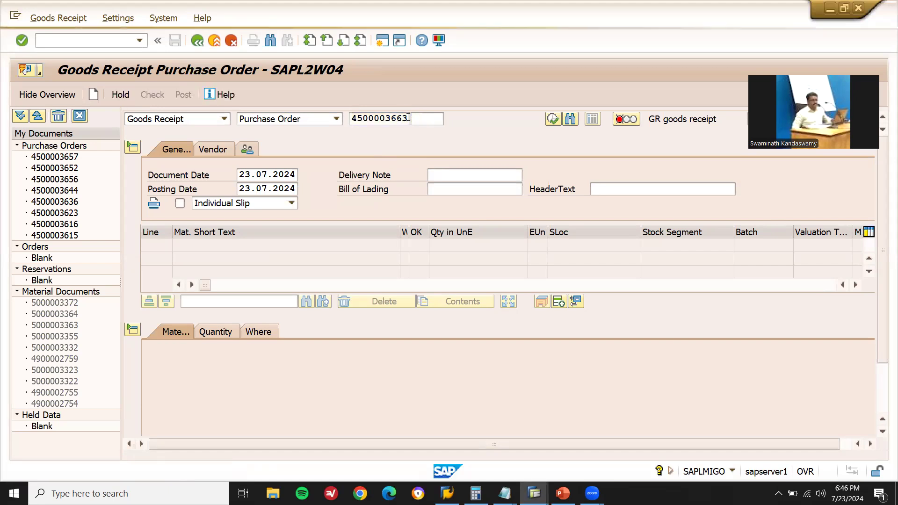